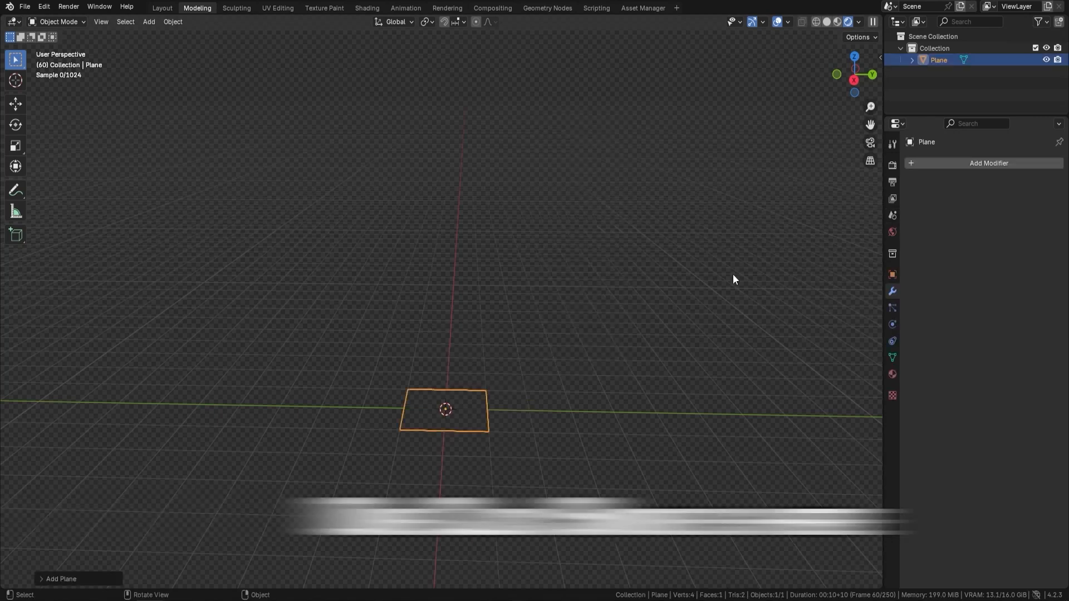
Step: Add the Smoke & Steam Geonode 3DT geometry nodes modifier to the plane and play the animation
left_click(928, 164)
left_click(925, 193)
left_click(916, 201)
left_click(838, 219)
key("space")
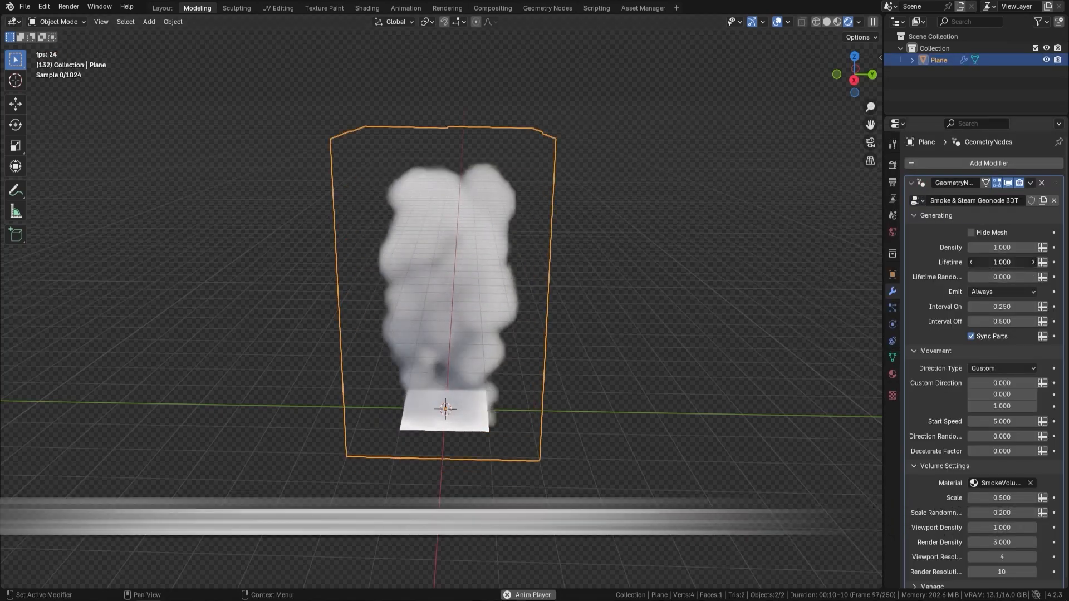
Step: Try the smoke's Lifetime at about 3.57 and 1.04, and switch its Emit mode to Intervals
left_click_drag(999, 266, 1025, 266)
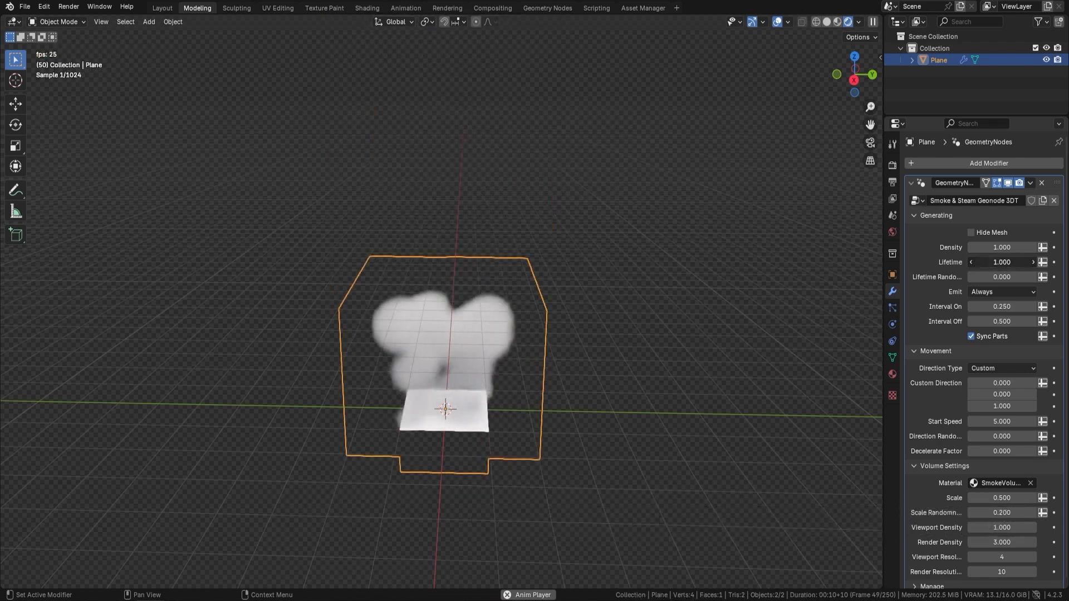
left_click_drag(1002, 262, 1008, 262)
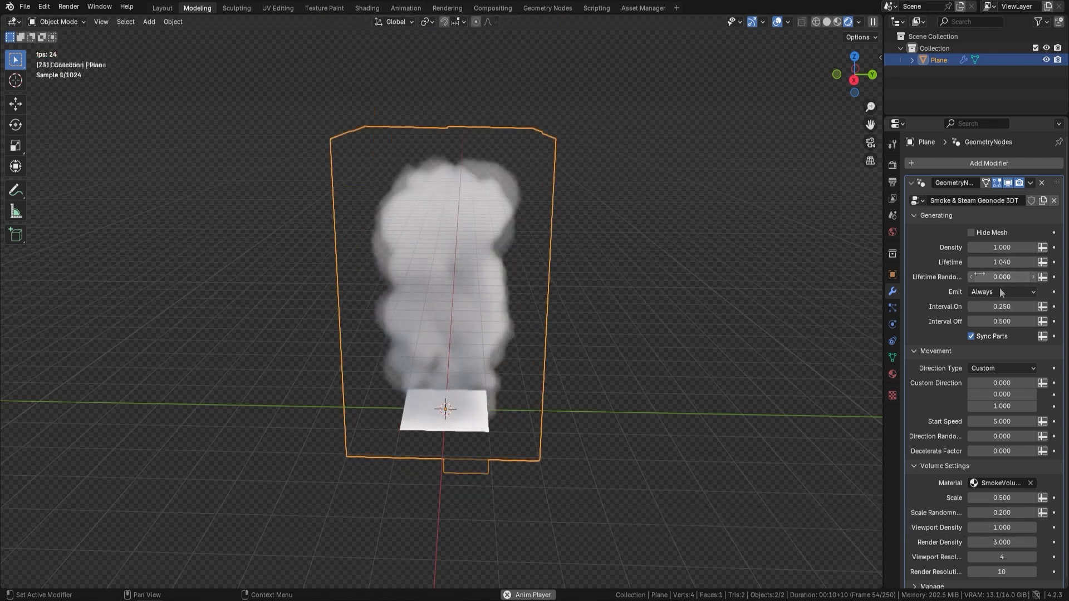
left_click(1000, 292)
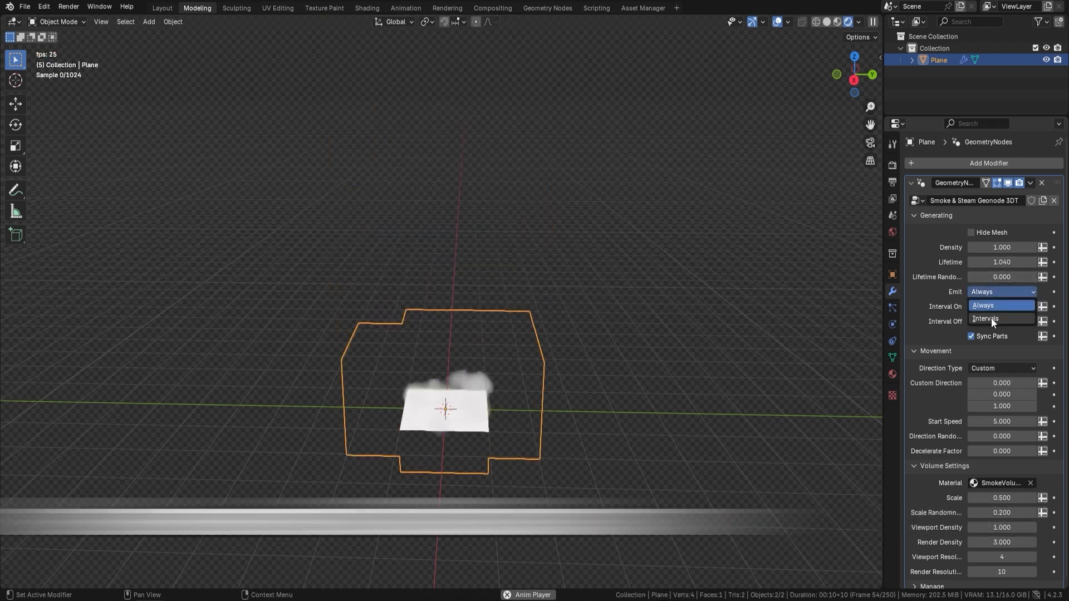
left_click(994, 307)
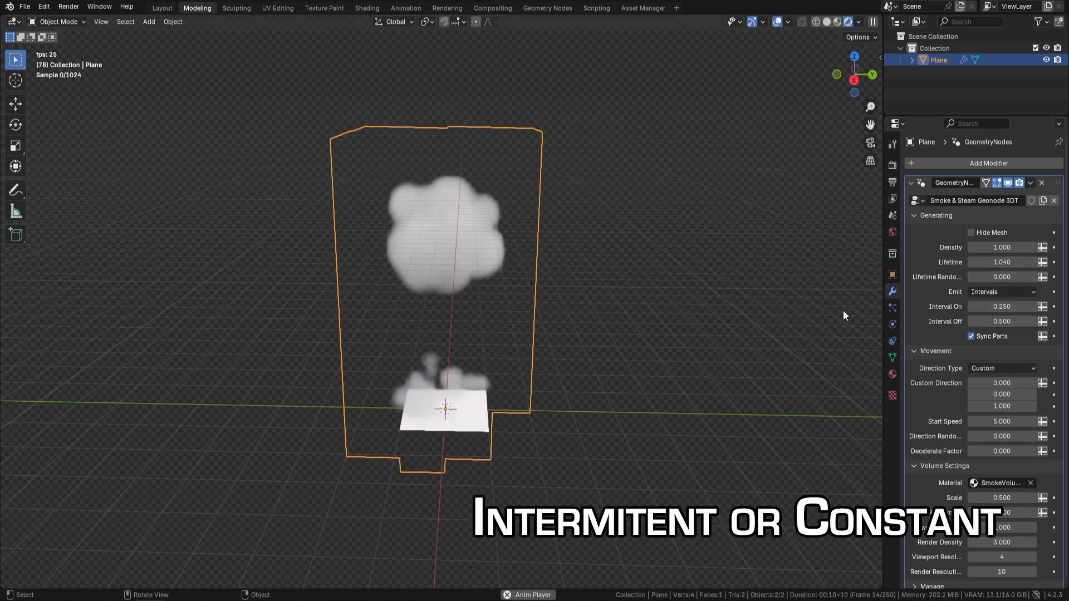
Step: Set the smoke's Emit mode to Always and its Start Speed to 1
left_click(1002, 292)
left_click(1002, 306)
left_click(1002, 421)
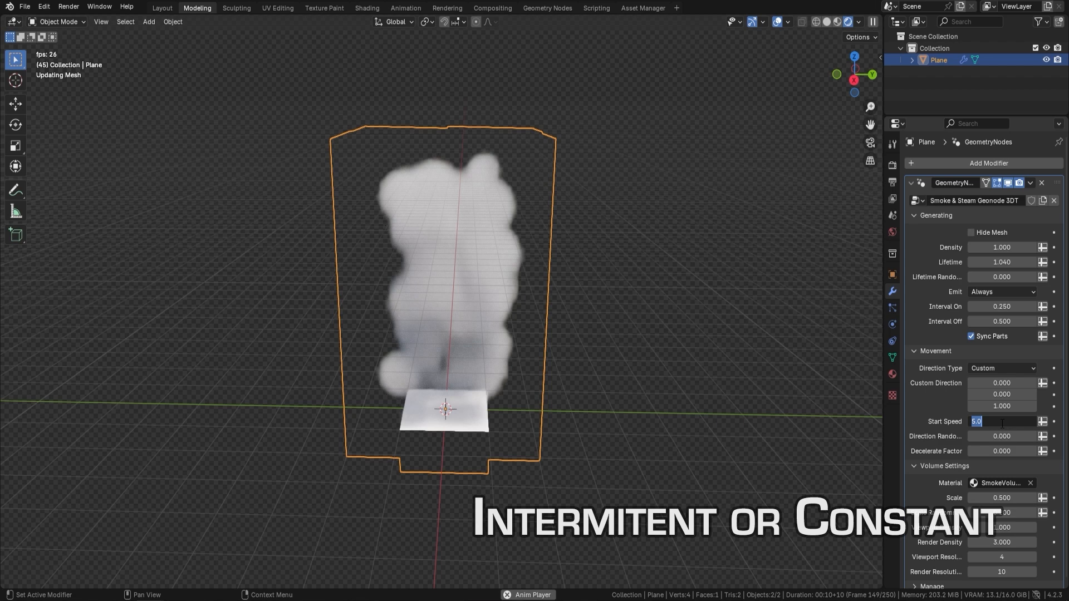
type("1")
key("Return")
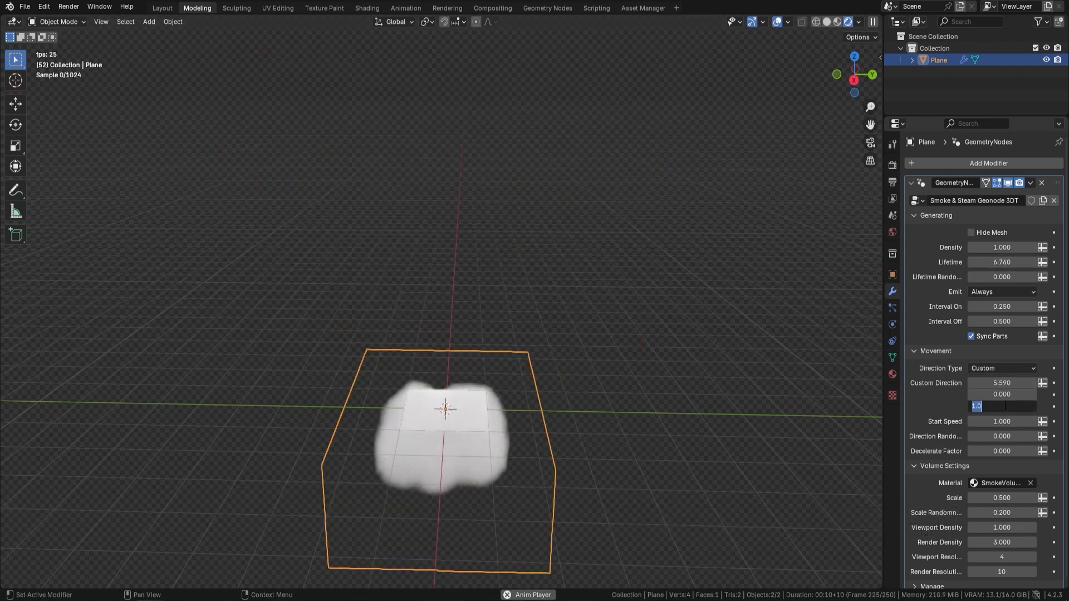
Step: Set the custom direction's X component to 0 and assign the Smoke stylized material to the volume
left_click(1006, 384)
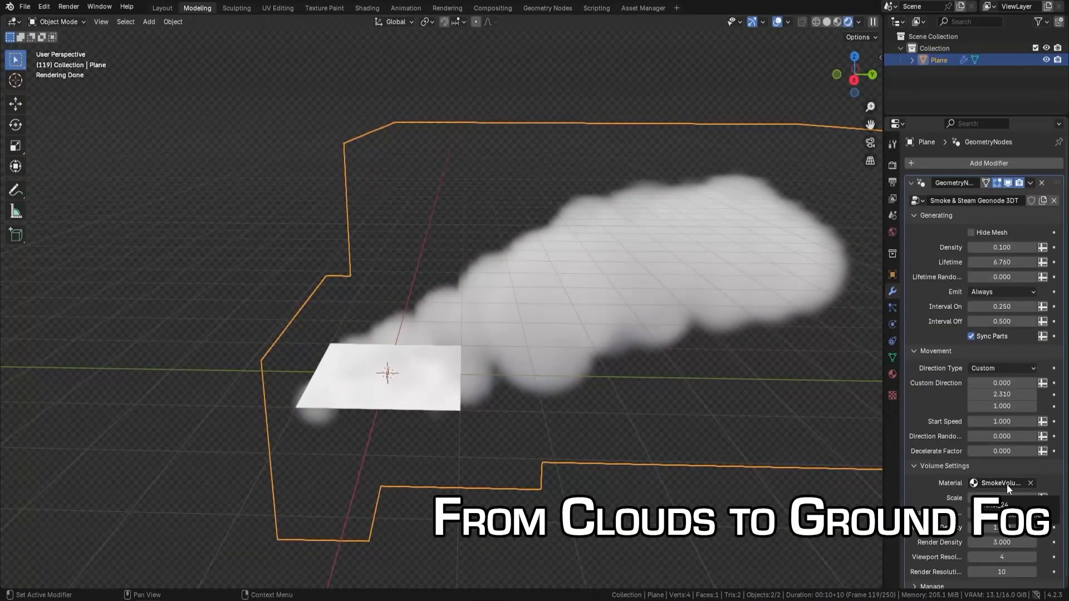
left_click(1007, 485)
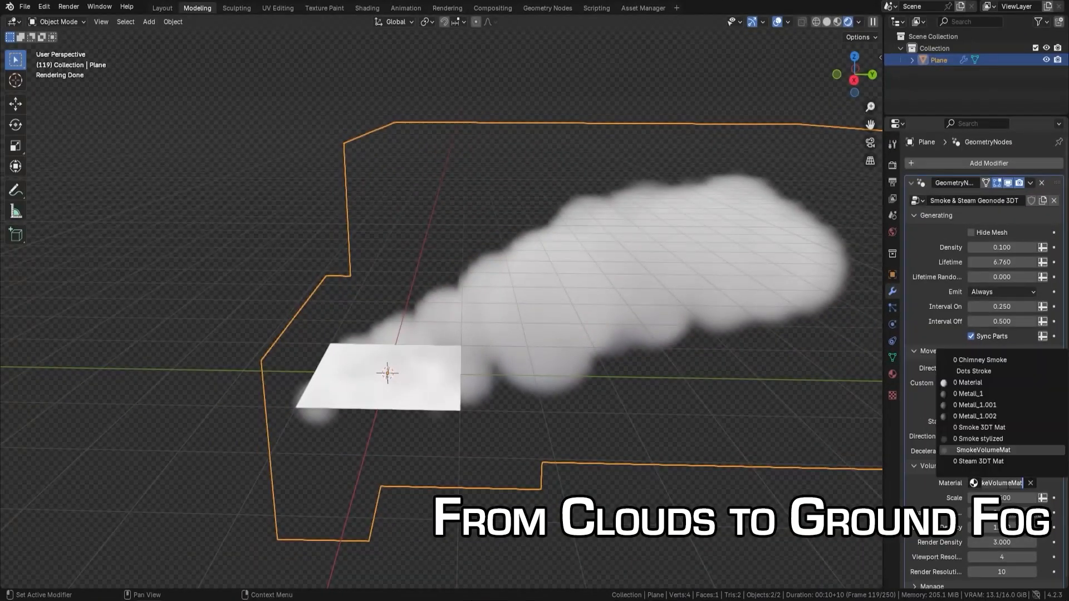
left_click(1000, 437)
key("space")
Step: Switch the volume material to Chimney Smoke and play the animation
key("space")
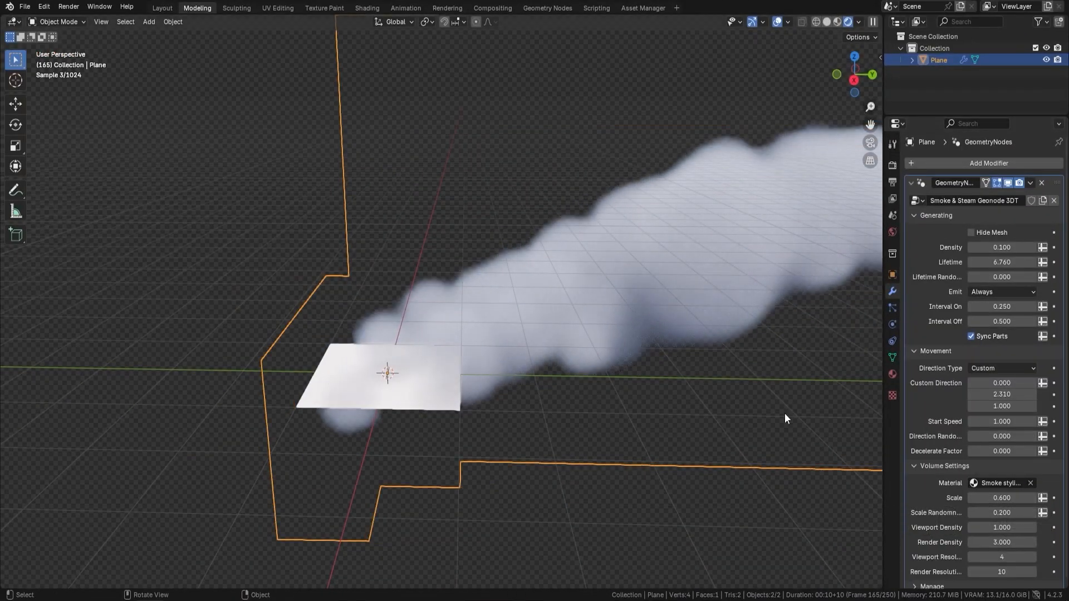
left_click(1003, 483)
left_click(995, 360)
key("space")
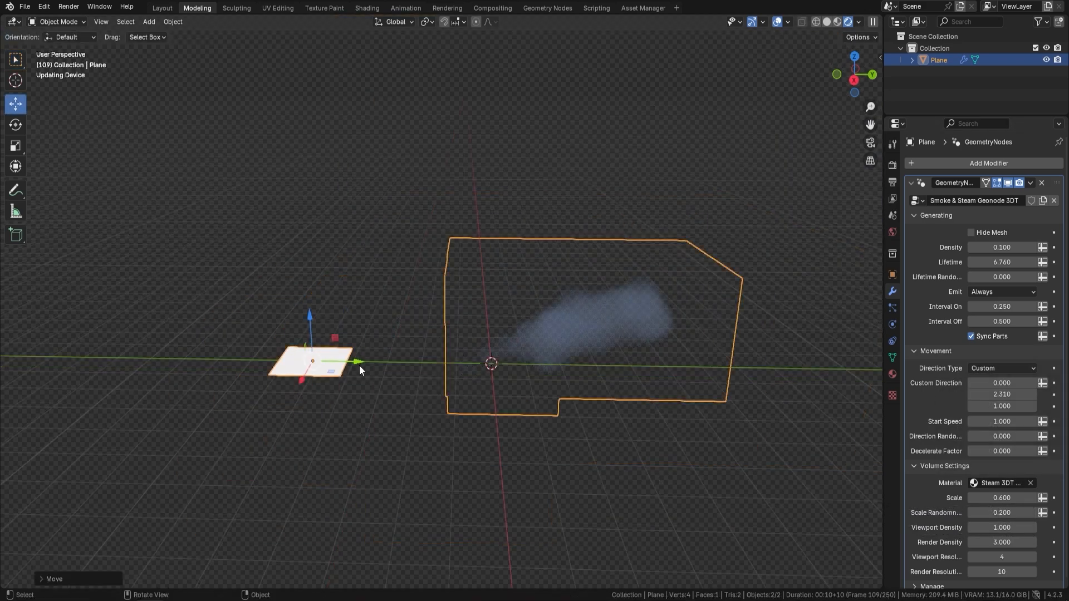
Step: Add a UV sphere at the world origin
key("shift+a")
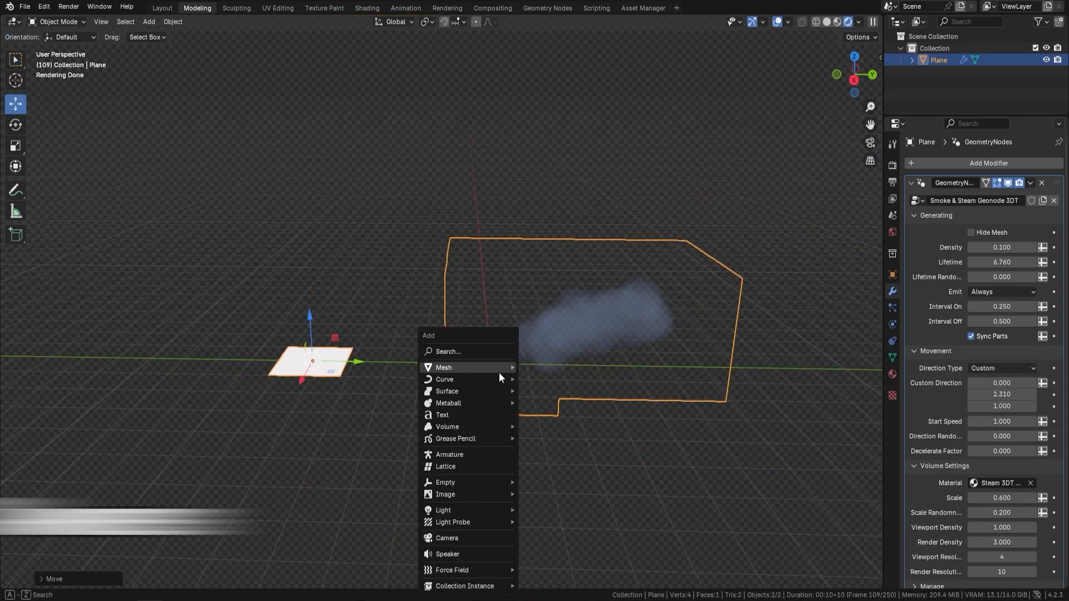
mouse_move(499, 370)
left_click(574, 152)
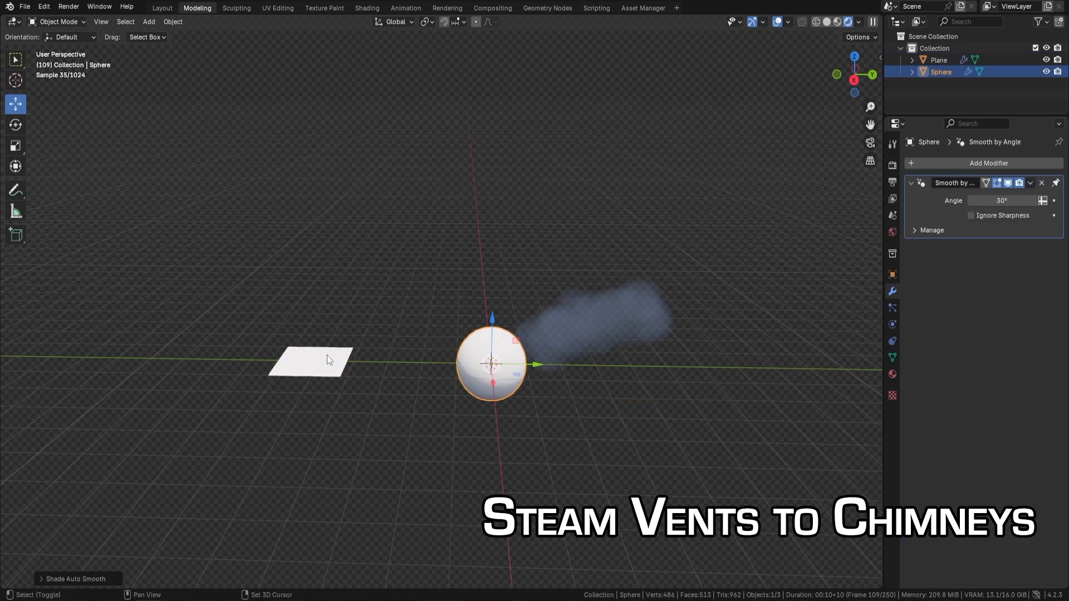
Step: Copy the plane's smoke modifier to the sphere and play the animation
left_click(327, 356, "shift")
key("ctrl+l")
left_click(304, 455)
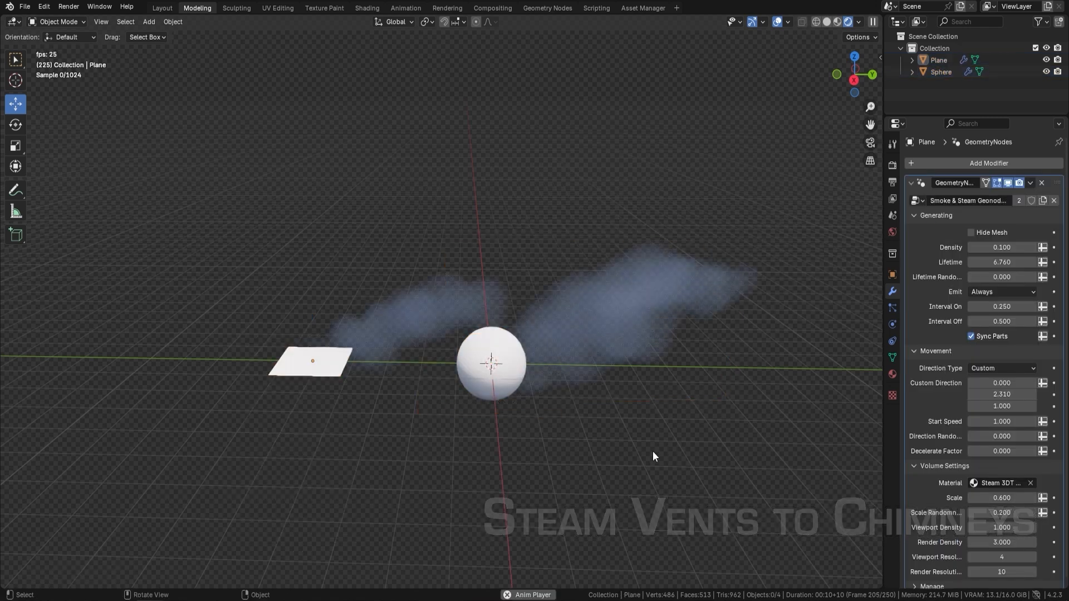
key("space")
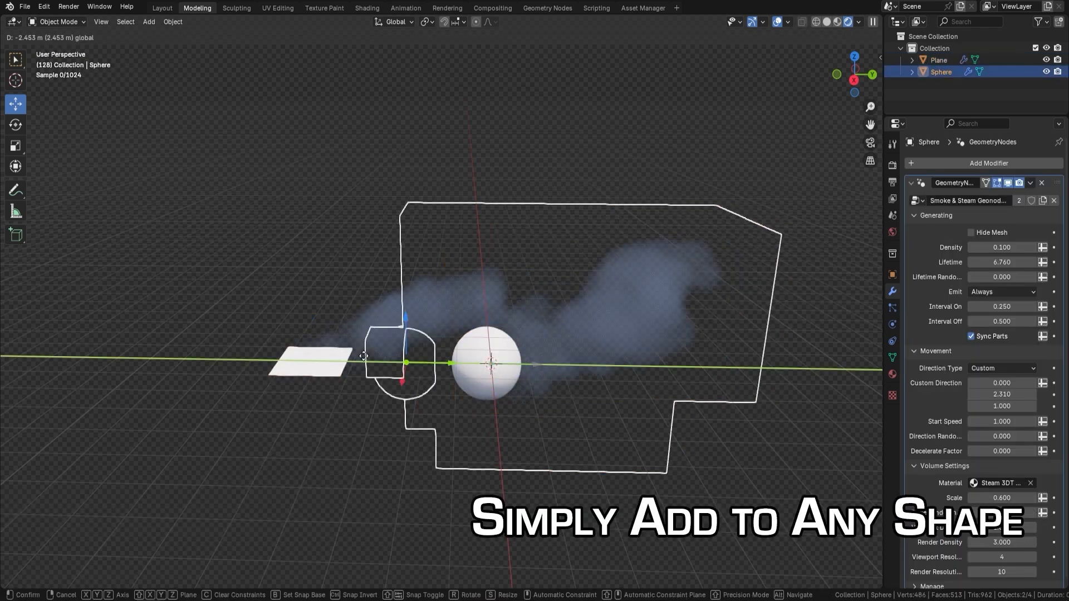
Step: Deselect the sphere and add a new plane at the world origin
left_click(558, 411)
key("shift+a")
mouse_move(549, 368)
left_click(598, 117)
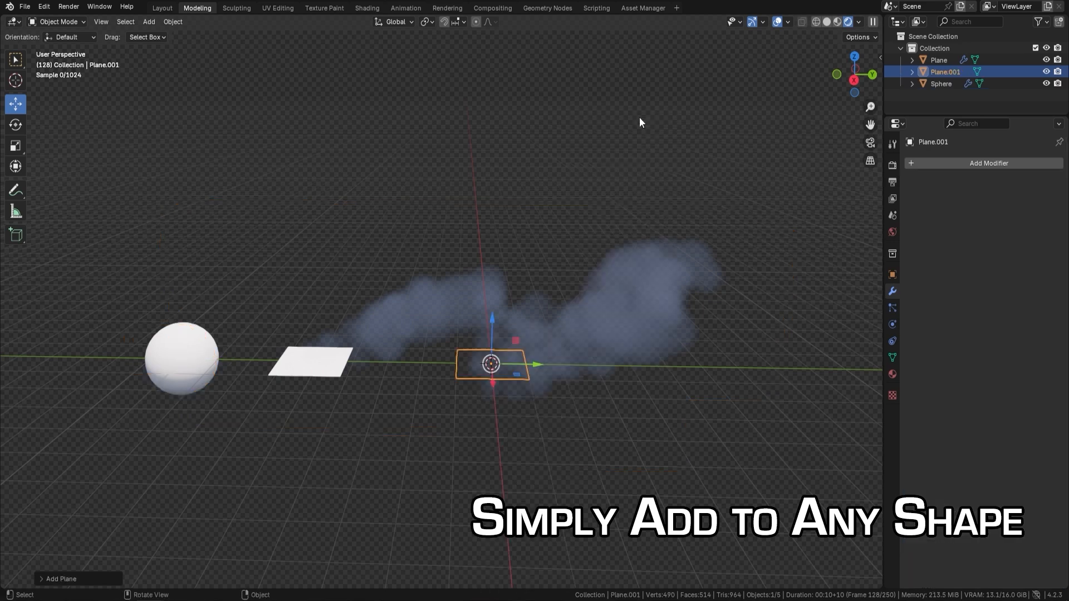
Step: Cut the new plane through its centre with one loop cut in each direction
key("Tab")
key("KP_Decimal")
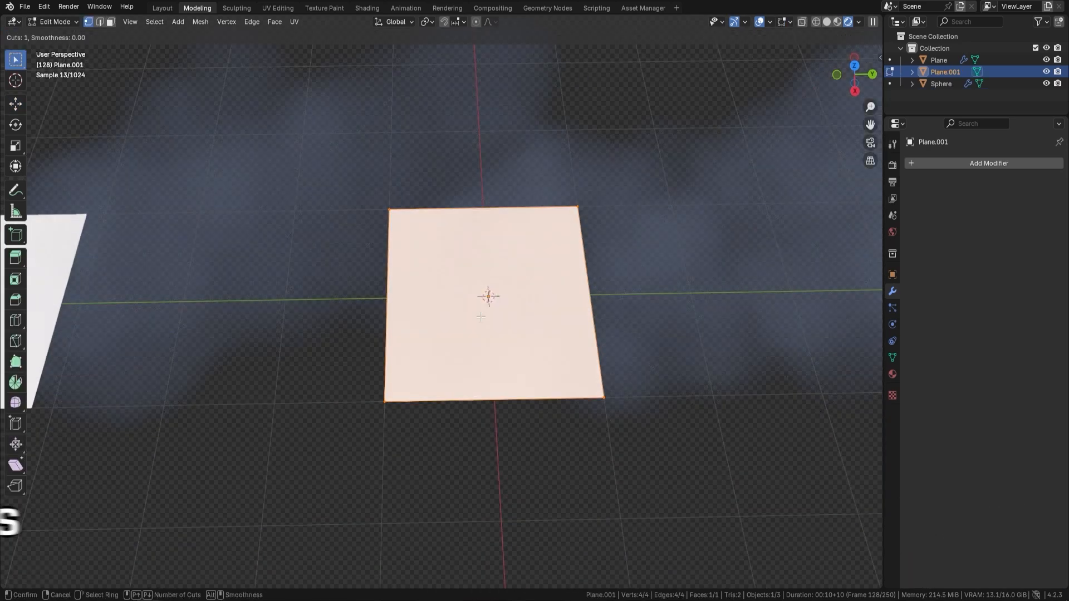
key("ctrl+r")
left_click(487, 405)
right_click(487, 405)
key("ctrl+r")
left_click(389, 311)
right_click(389, 310)
Step: Bevel the two crossing centre edges into wide strips that divide the plane into a three-by-three grid
left_click(100, 22)
key("ctrl+b")
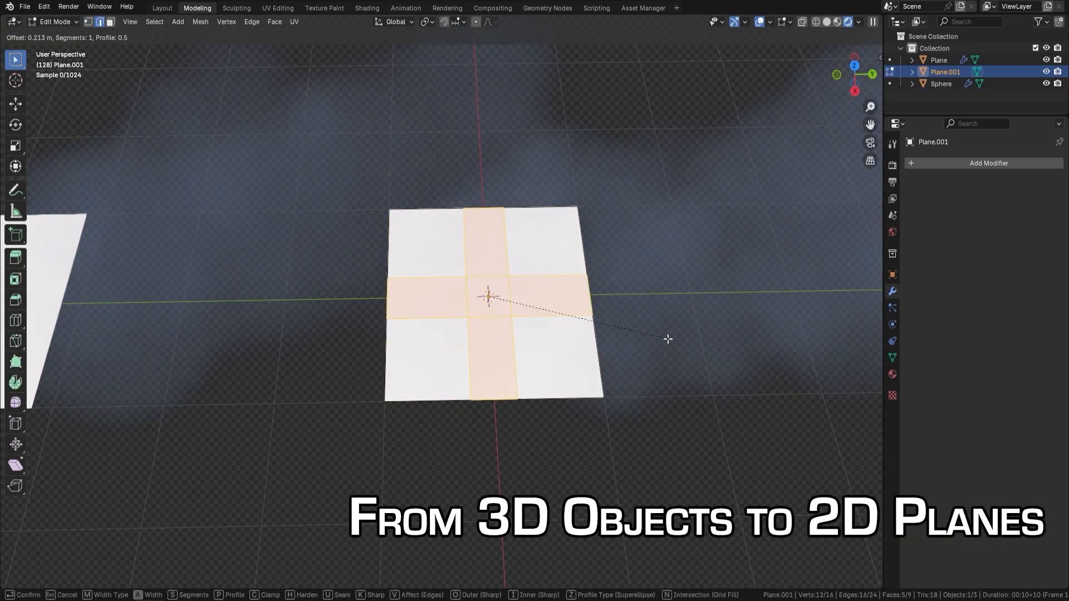
left_click(679, 341)
Step: Delete the four corner faces of the plane, leaving a cross shape
left_click(111, 22)
left_click(423, 239)
left_click(547, 238, "shift")
left_click(560, 359, "shift")
left_click(426, 362, "shift")
key("x")
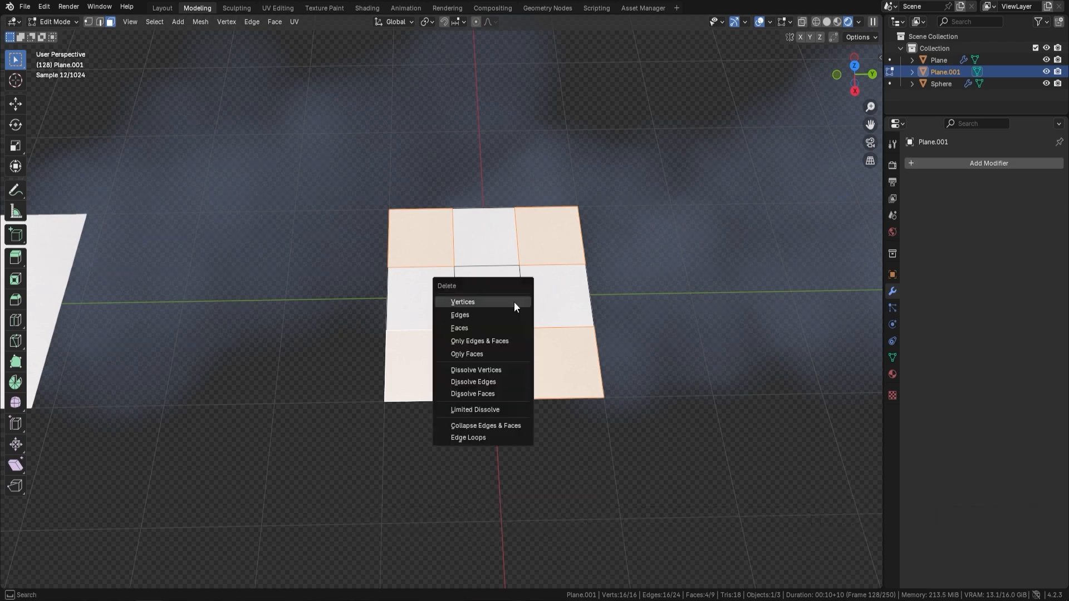
left_click(483, 330)
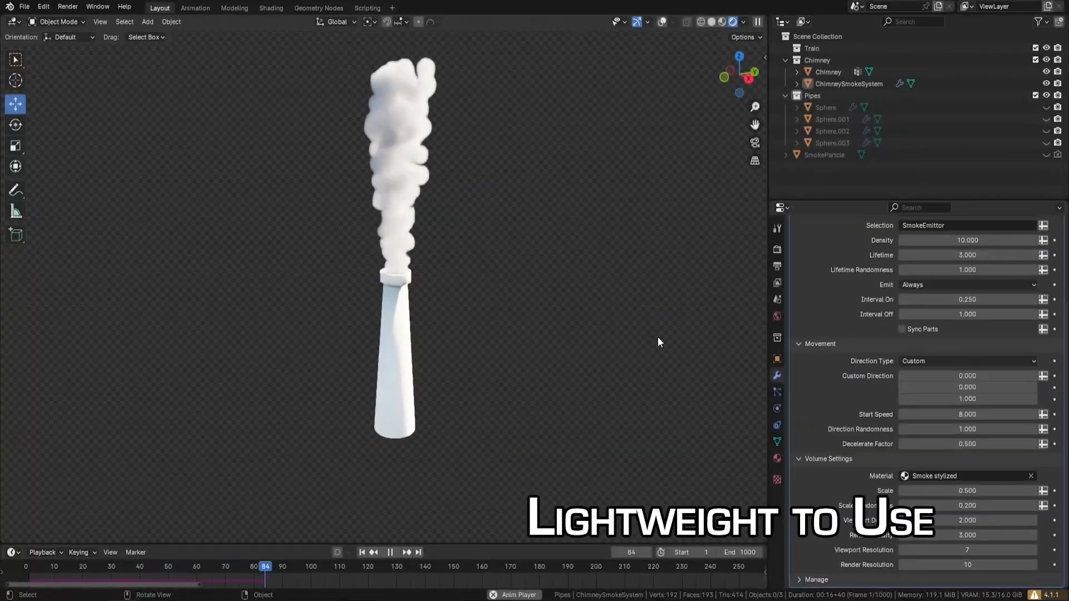
Step: Change the chimney smoke's volume material to Chimney Smoke, to Steam 3DT Mat and finally to Smoke 3DT Mat
left_click(971, 475)
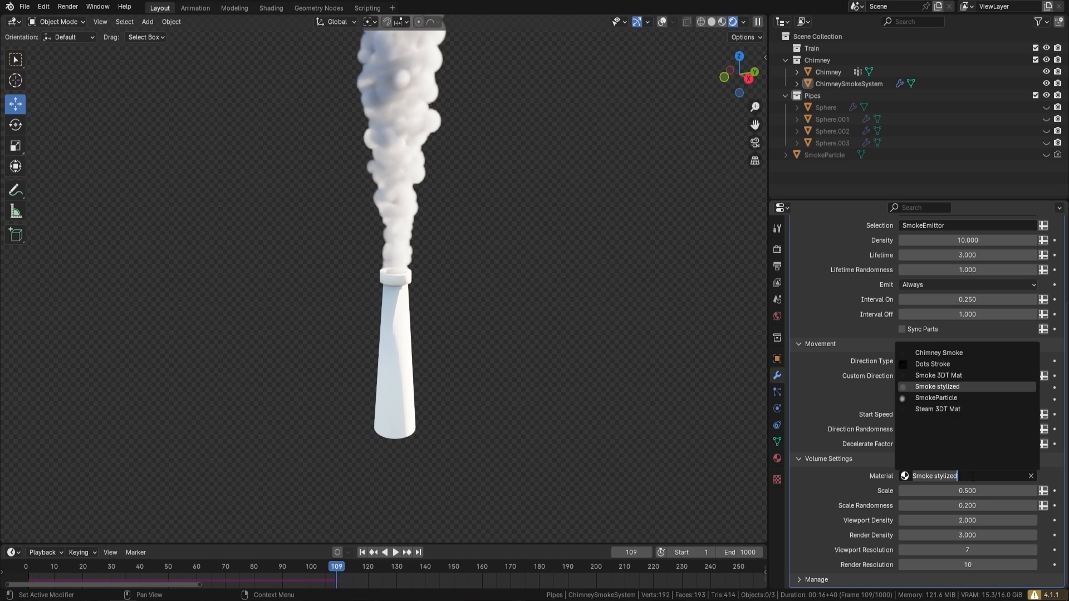
left_click(953, 353)
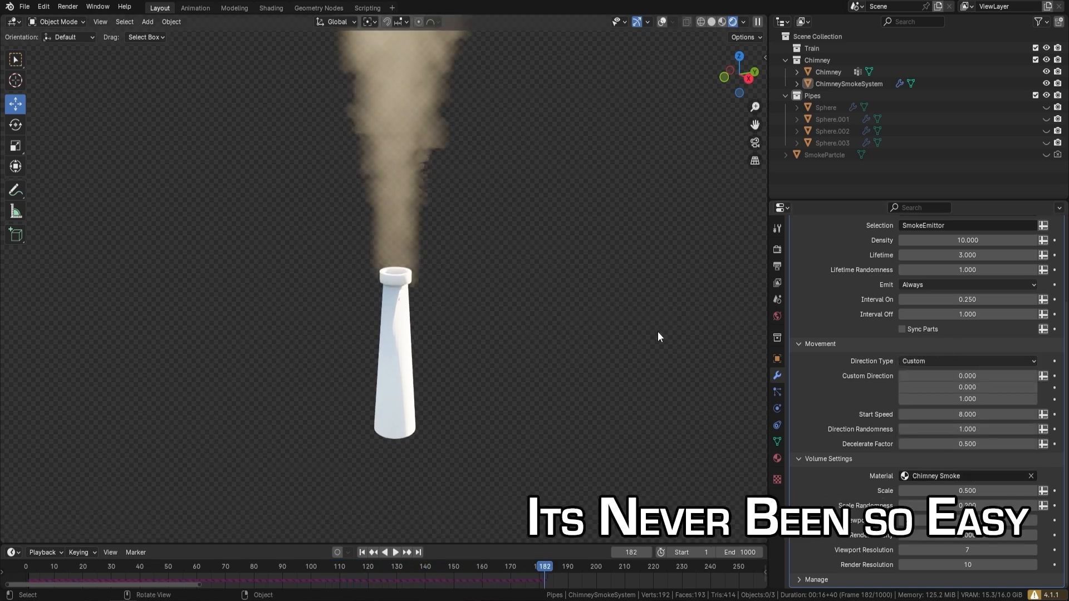
left_click(970, 475)
left_click(947, 410)
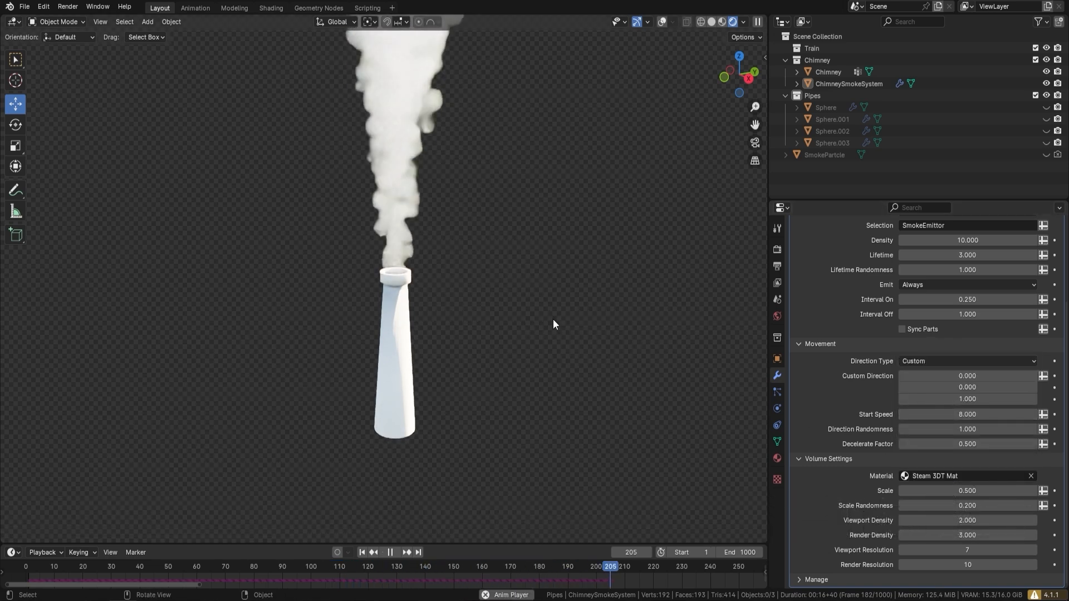
left_click(949, 479)
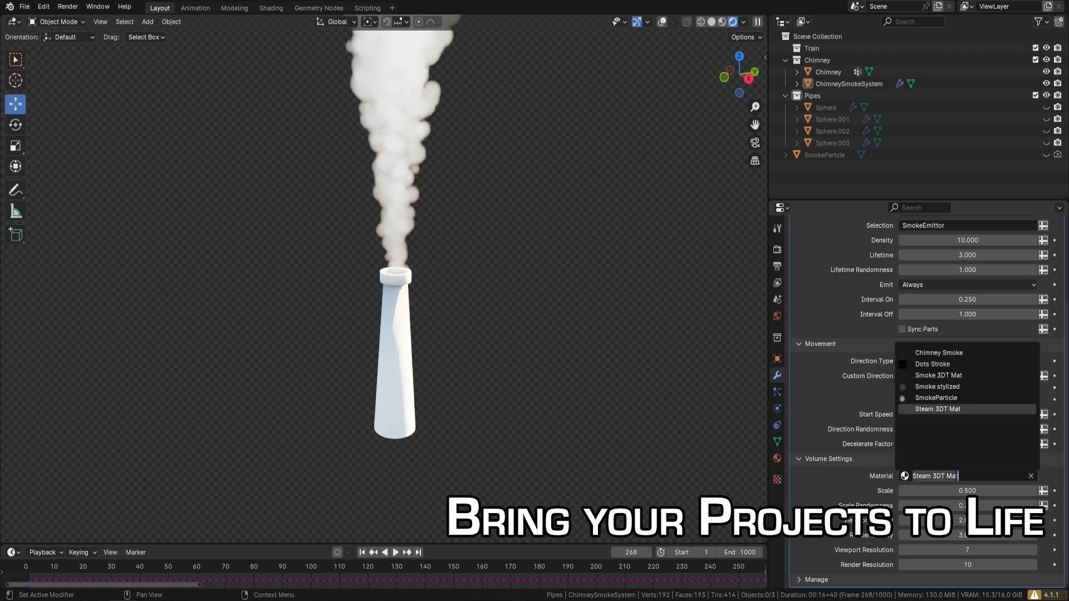
left_click(954, 376)
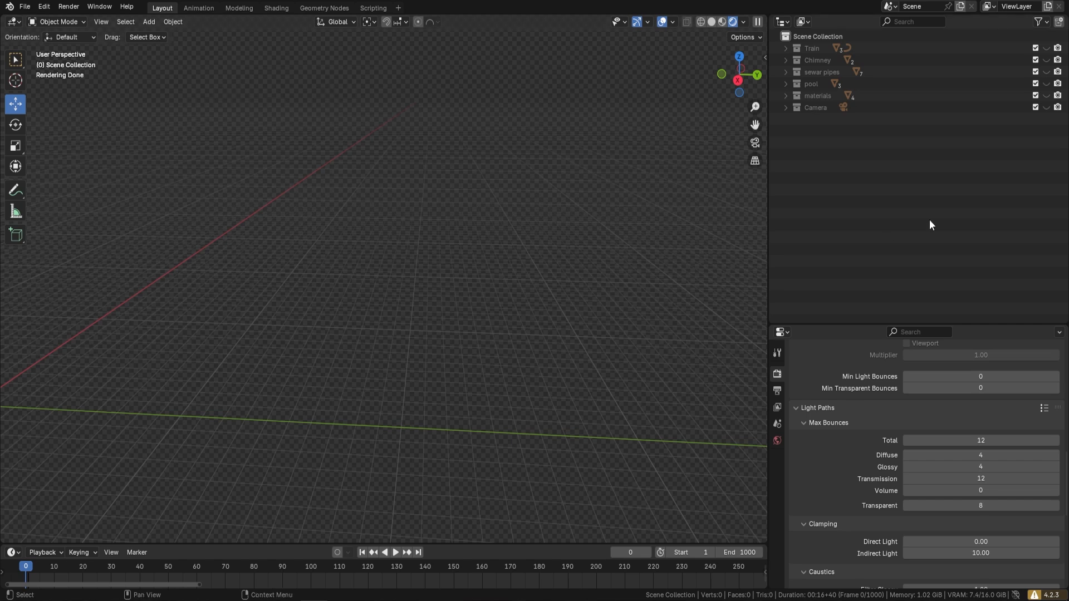
Step: Show the Train collection and play its animation to examine the intermittent smoke puffs
left_click(1047, 48)
scroll(456, 230, "down", 6)
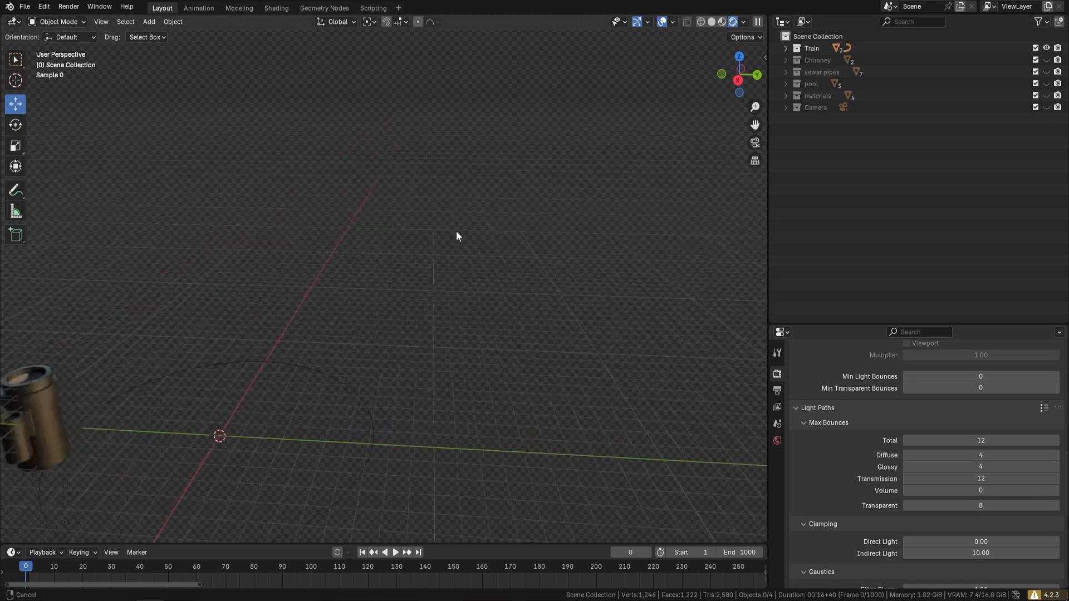
key("space")
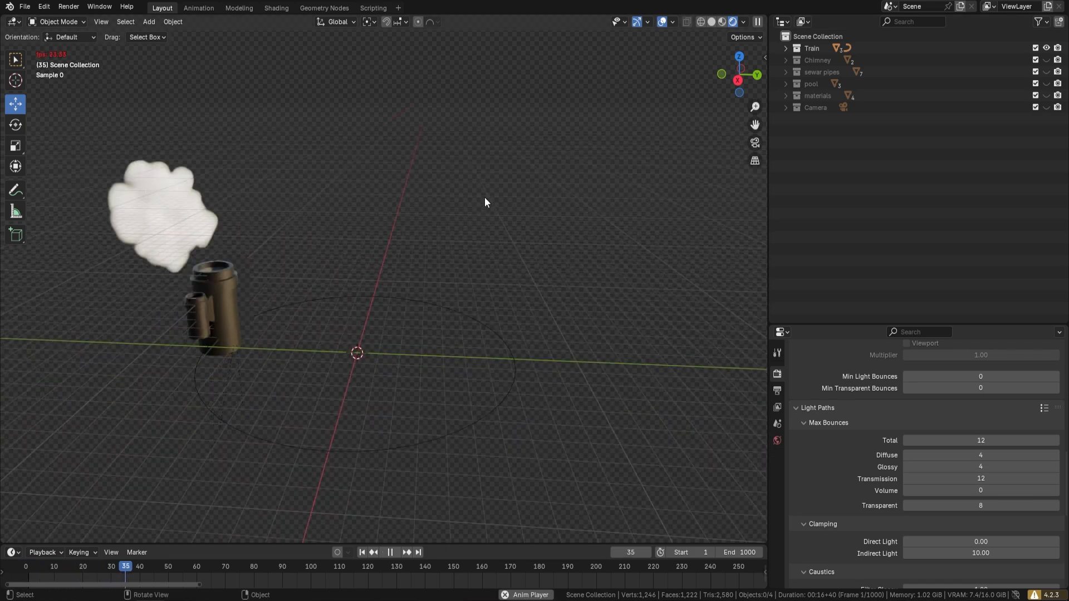
scroll(484, 197, "down", 3)
middle_click_drag(562, 190, 549, 201)
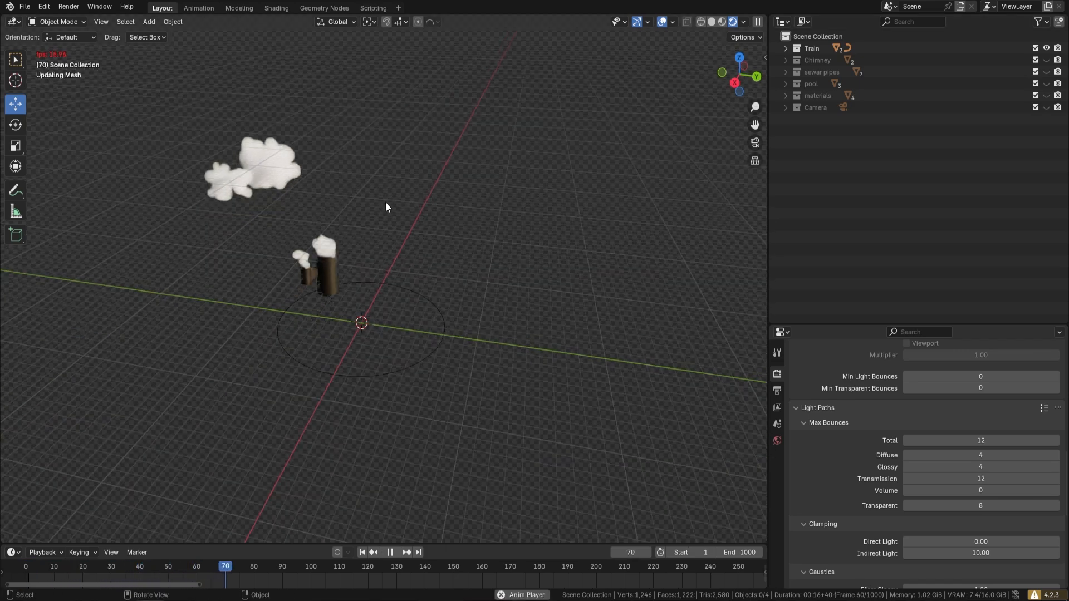
key("space")
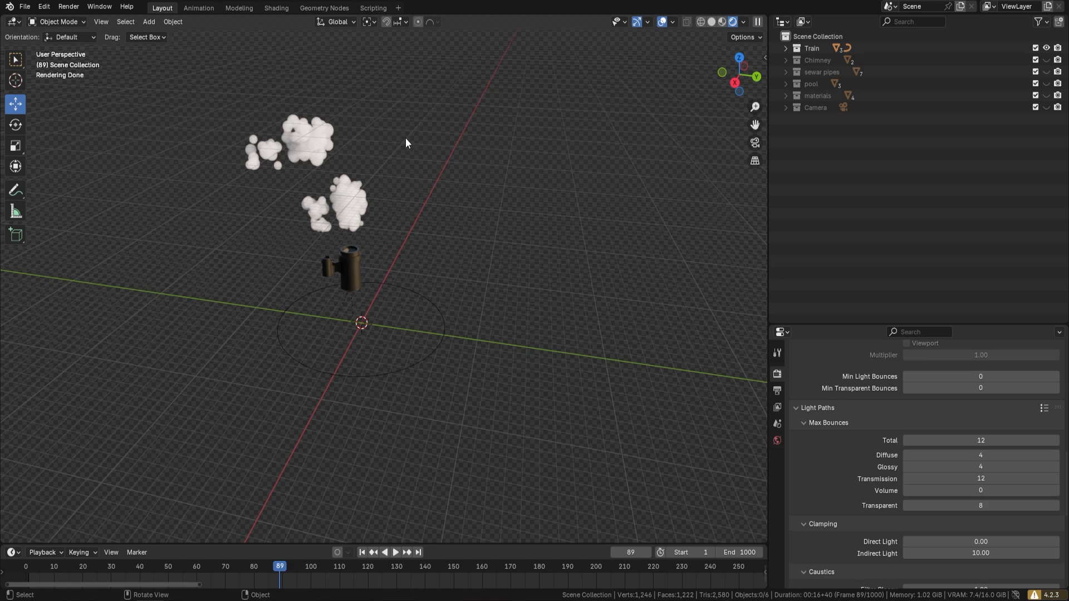
scroll(353, 155, "up", 2)
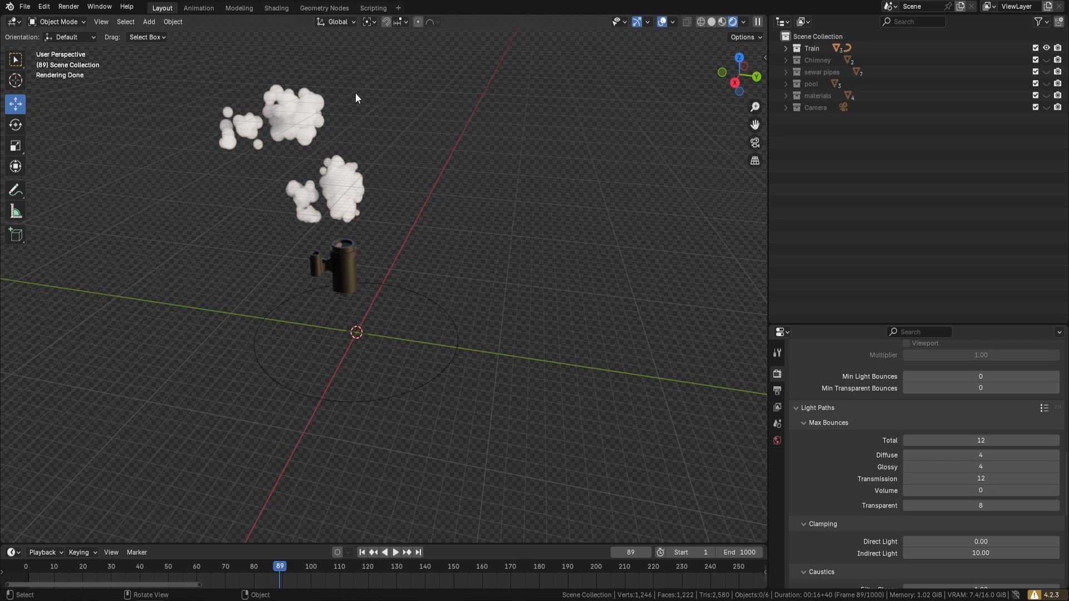
Step: Hide the Train collection and show the Chimney collection to examine its smoke
left_click(1047, 49)
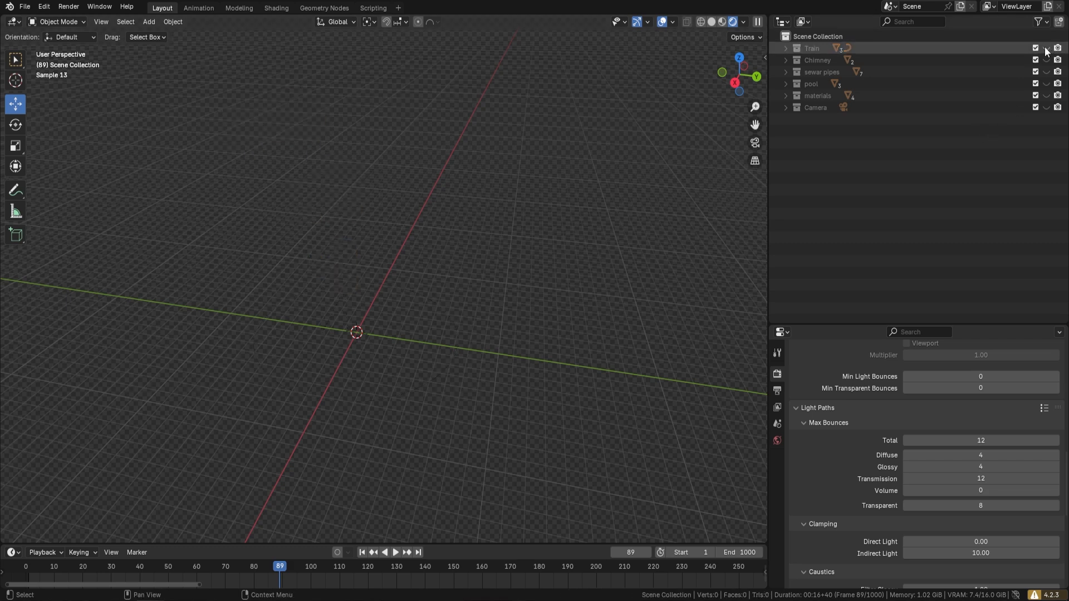
left_click(1047, 59)
middle_click_drag(656, 246, 453, 276, "shift")
scroll(492, 193, "up", 2)
scroll(454, 276, "down", 1)
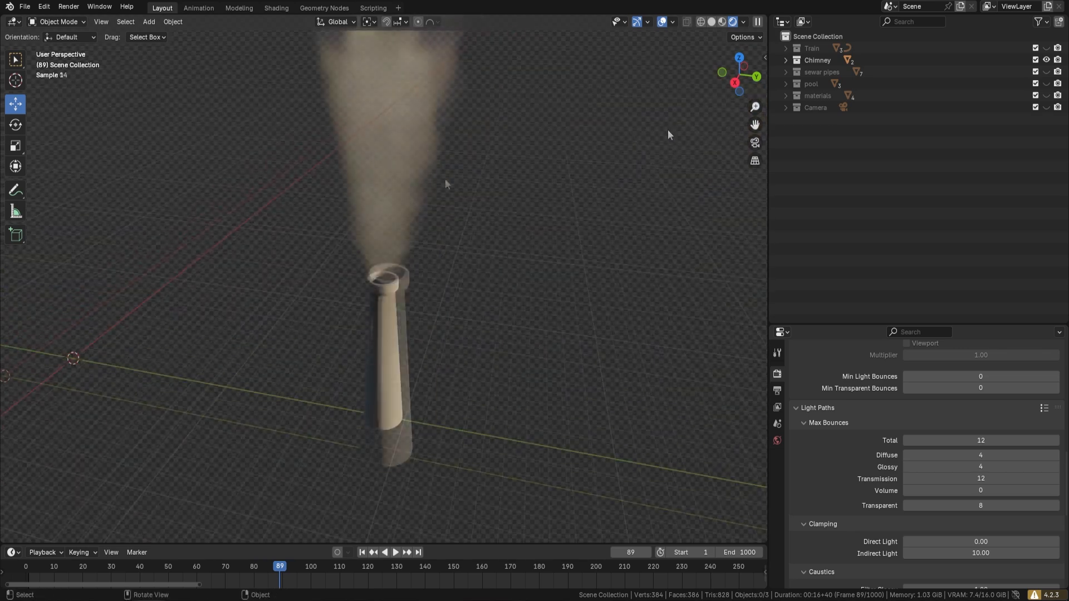
Step: Show the sewar pipes collection in place of Chimney and play its animation to examine the steam vents
left_click(1046, 60)
left_click(1047, 72)
middle_click_drag(54, 295, 723, 296, "shift")
scroll(484, 291, "up", 6)
middle_click_drag(483, 290, 395, 179, "shift")
scroll(396, 179, "up", 1)
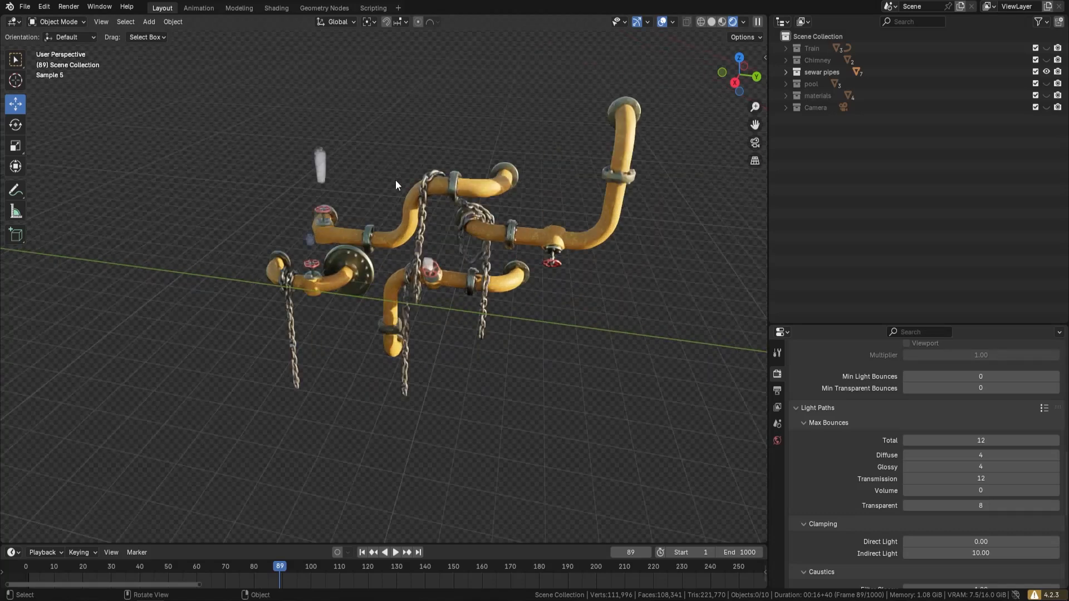
key("space")
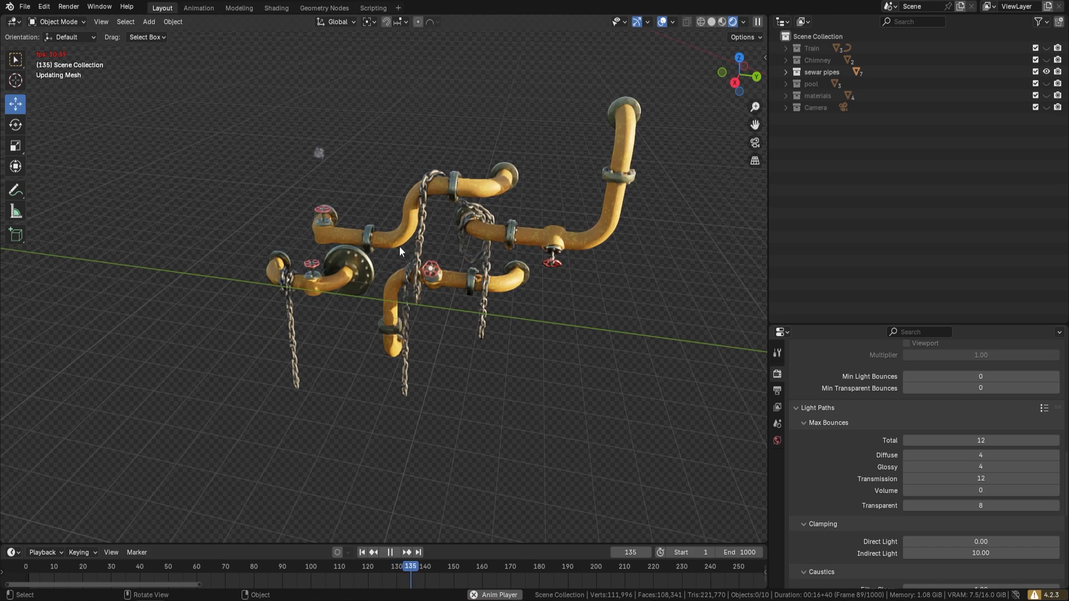
key("space")
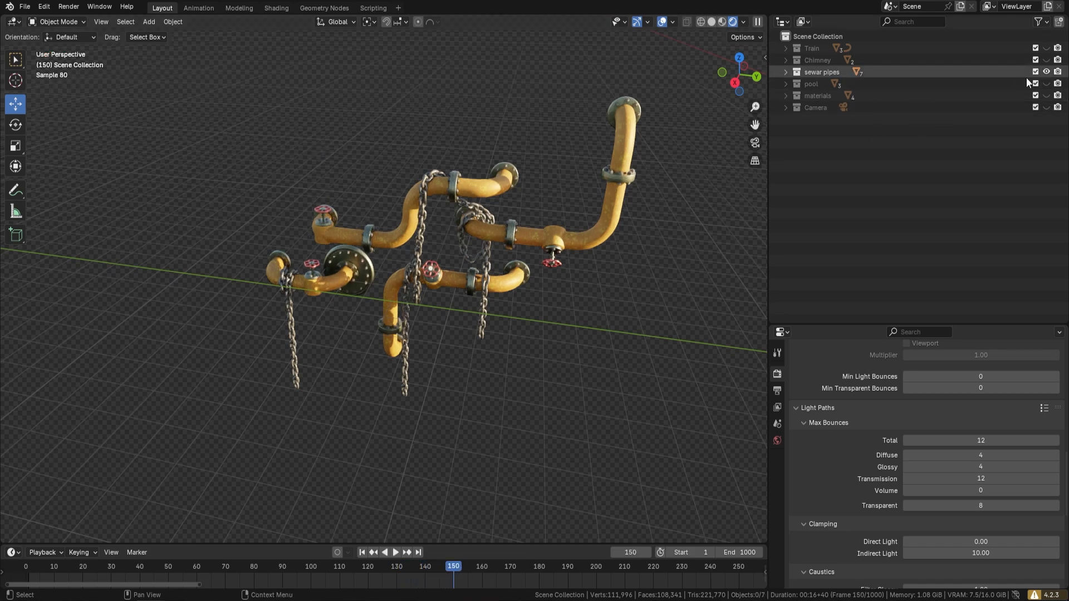
Step: Show the pool collection in place of sewar pipes and play its animation to examine the steam
left_click(1047, 71)
left_click(1047, 83)
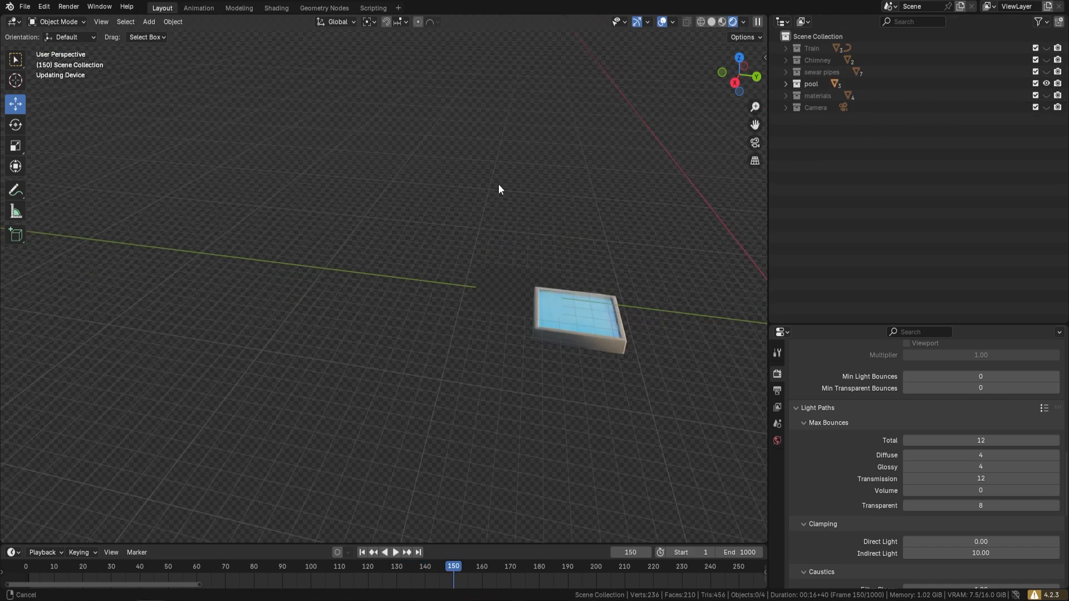
middle_click_drag(361, 241, 457, 239)
key("space")
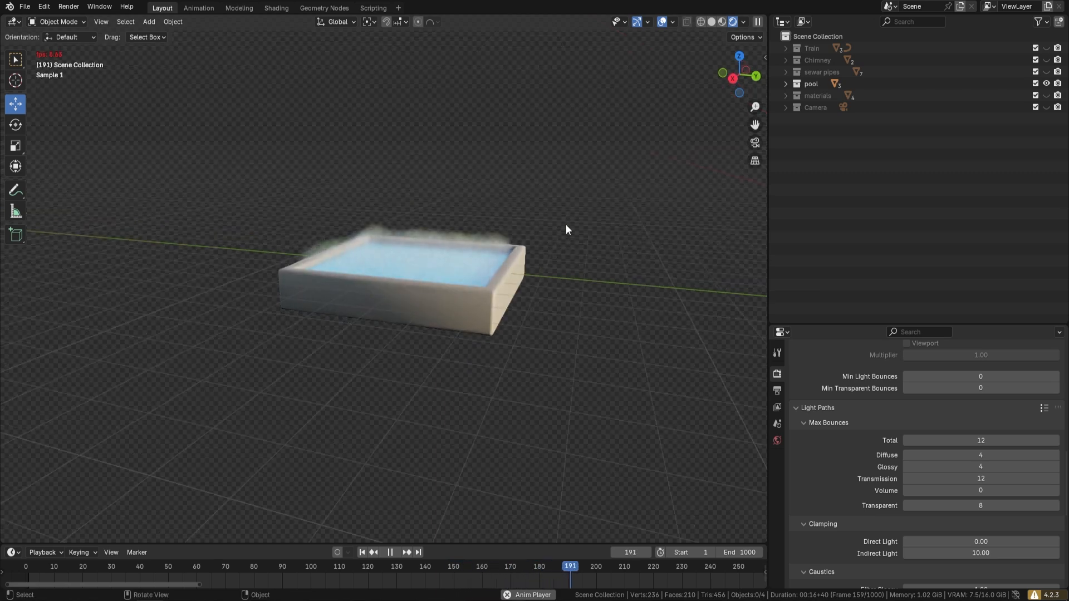
Step: Stop the animation and hide the pool collection to clear the scene
key("space")
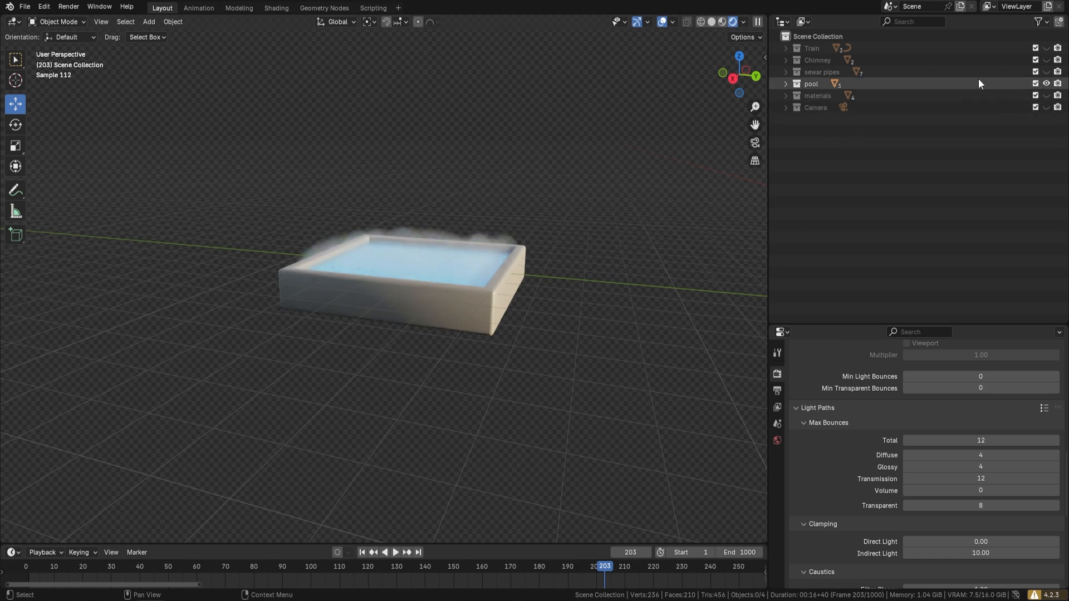
left_click(1047, 83)
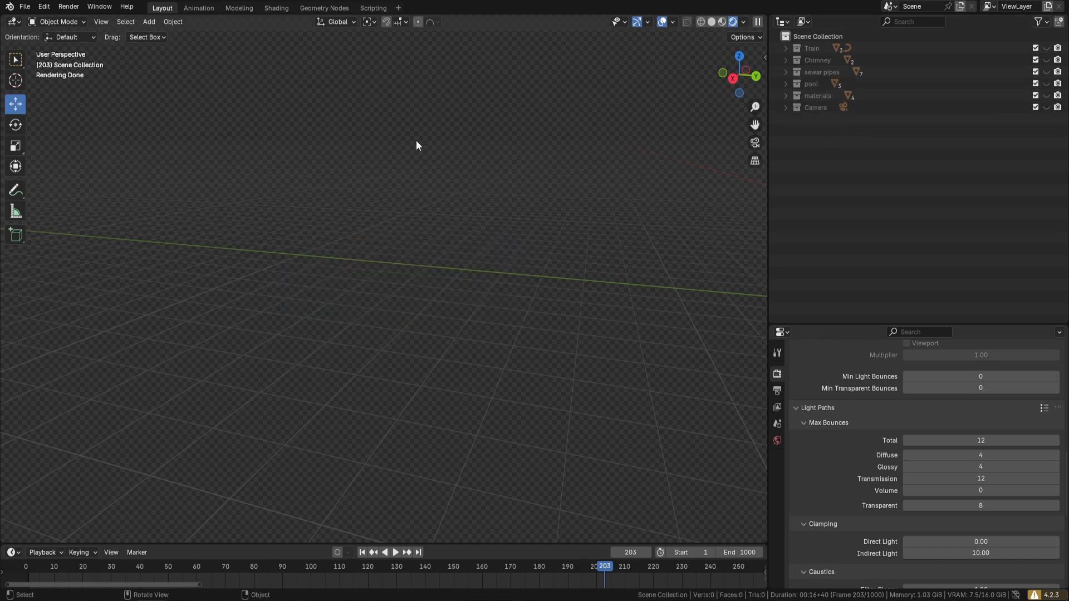
middle_click_drag(416, 140, 382, 202)
key("shift")
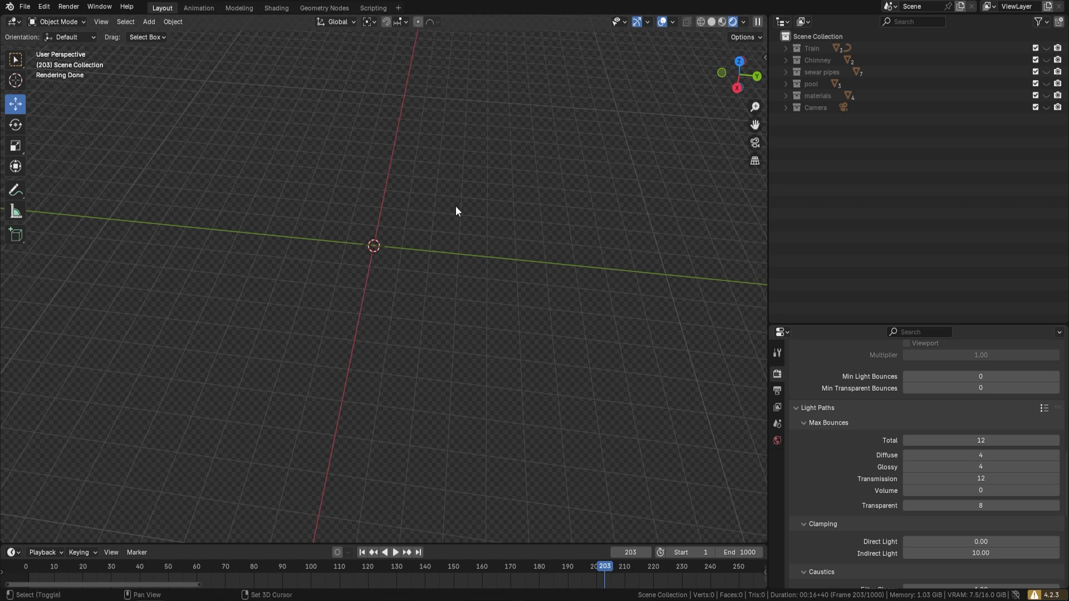
Step: Add a mesh plane at the origin and scale it up
key("shift+a")
mouse_move(476, 203)
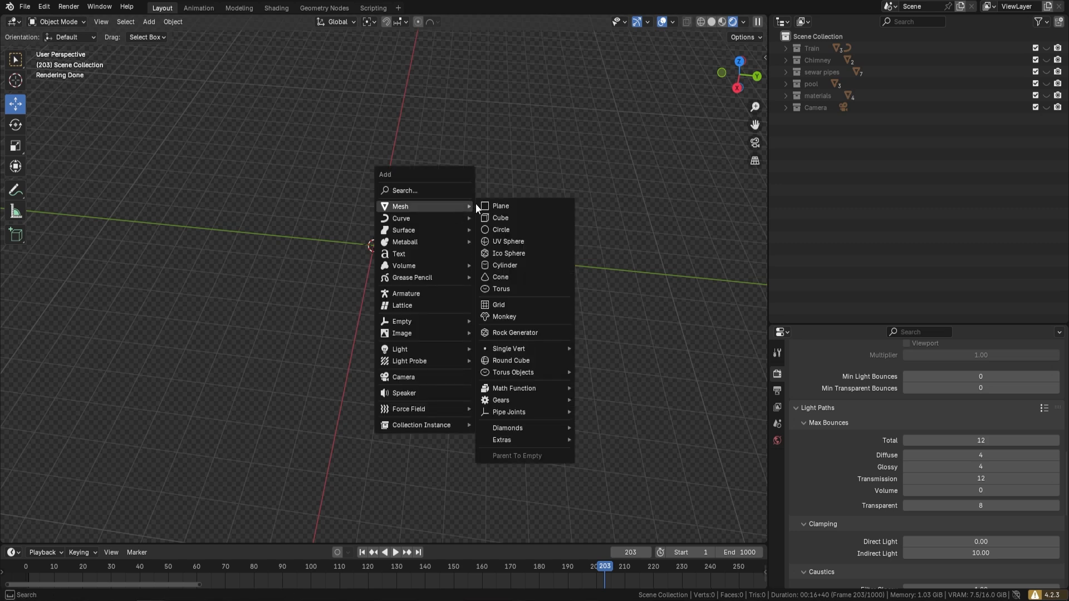
left_click(529, 204)
key("s")
left_click(460, 287)
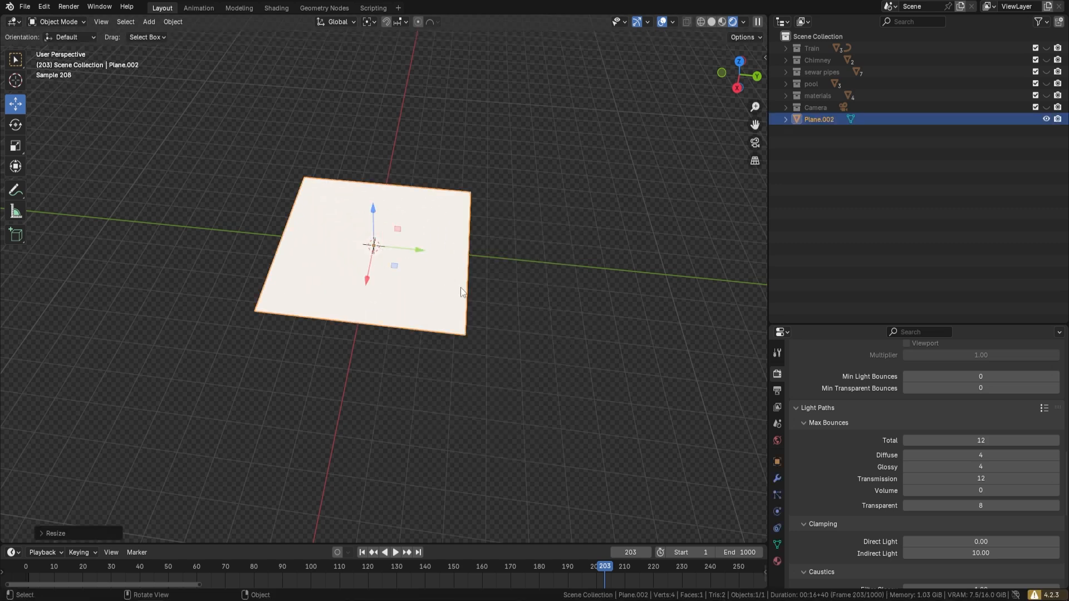
Step: Apply all transforms to the plane and set its origin to geometry
key("ctrl+a")
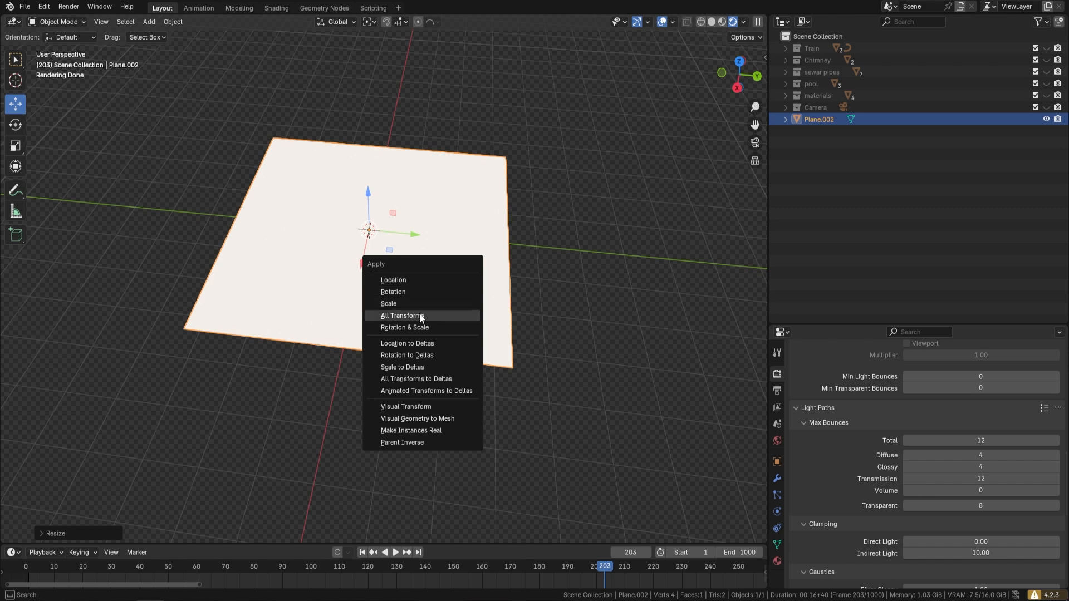
left_click(419, 313)
right_click(438, 276)
mouse_move(377, 316)
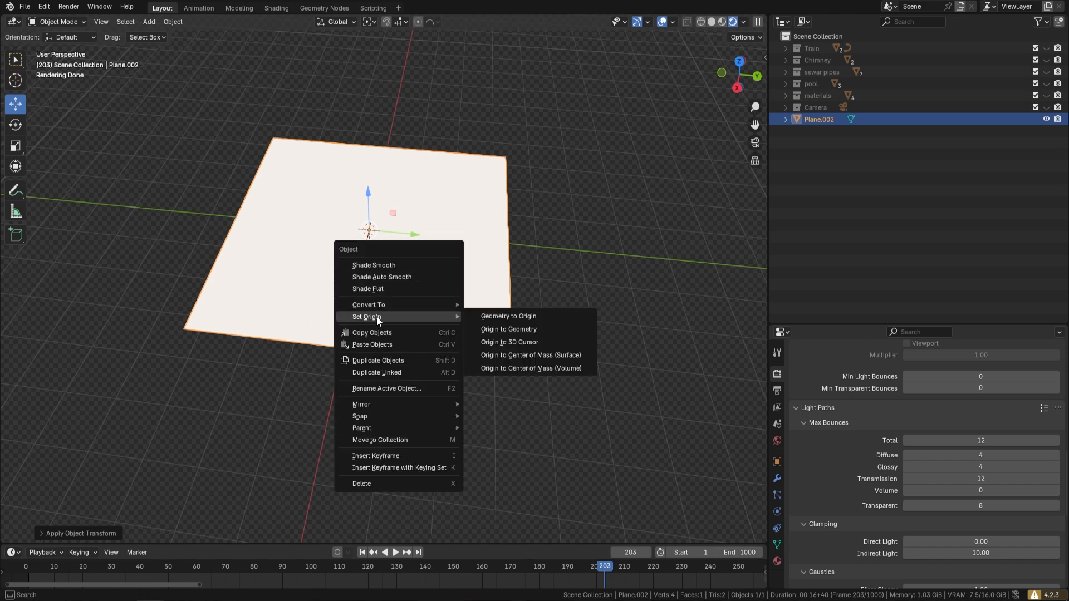
left_click(527, 328)
middle_click_drag(456, 247, 476, 224)
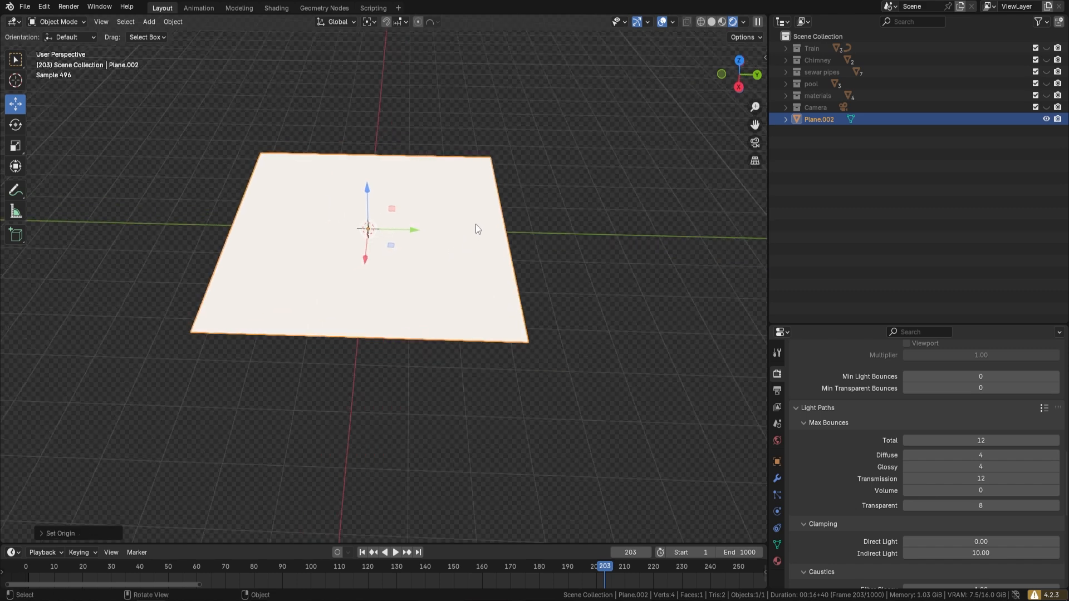
Step: Add a Geometry Nodes modifier to the plane and assign the Smoke & Steam Geonode 3DT node group
left_click(778, 478)
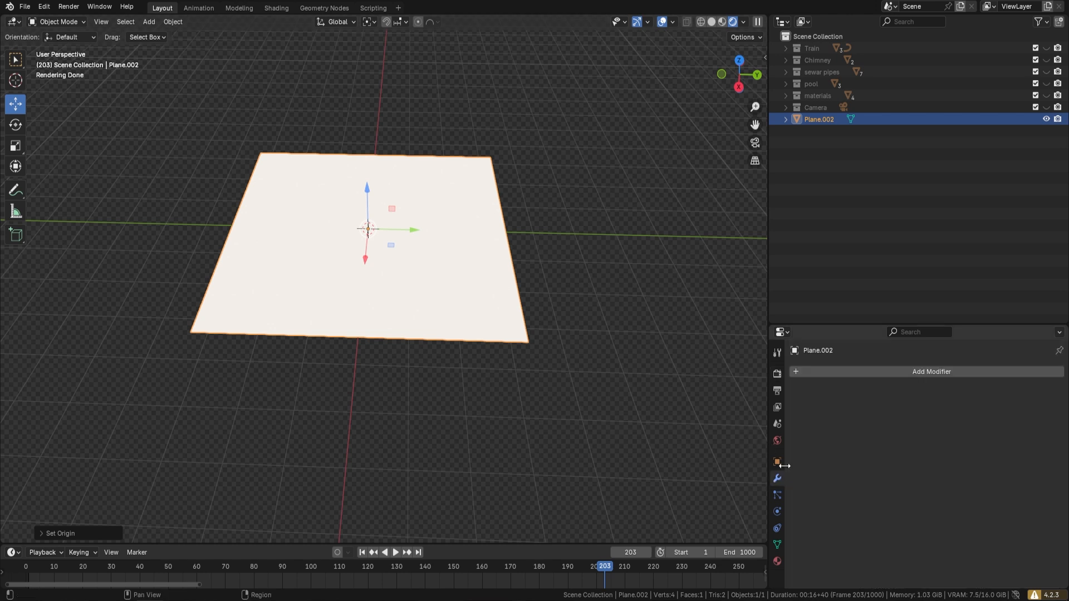
left_click(918, 375)
left_click(893, 375)
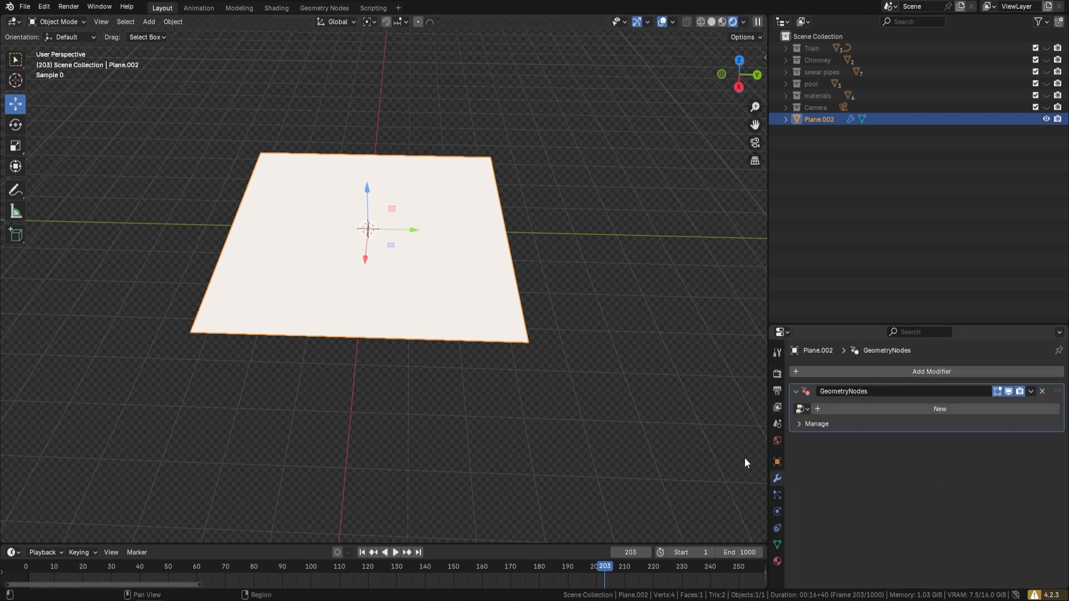
left_click(806, 408)
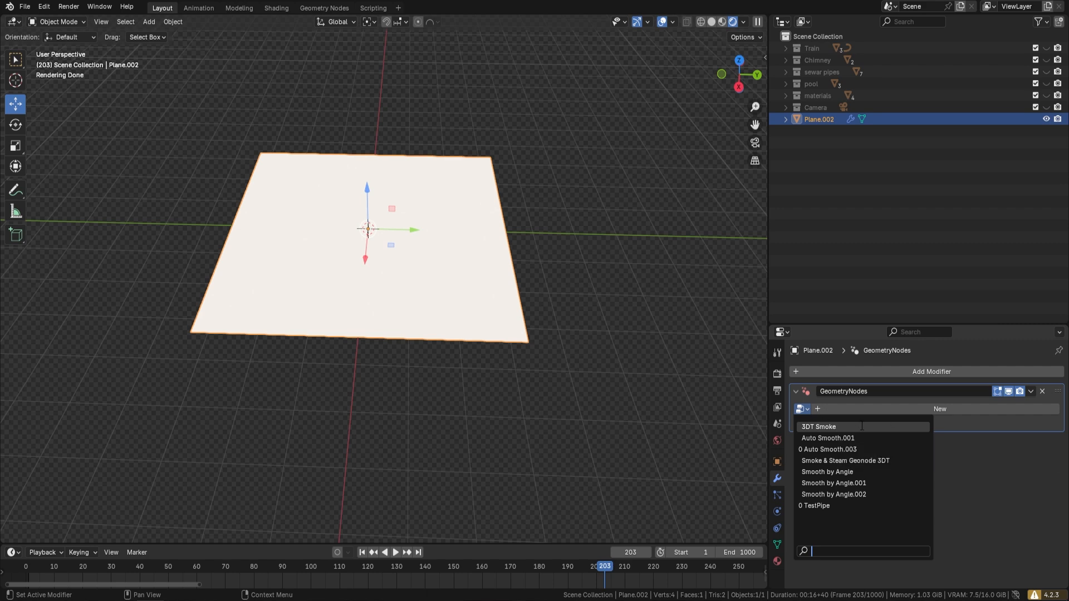
left_click(867, 460)
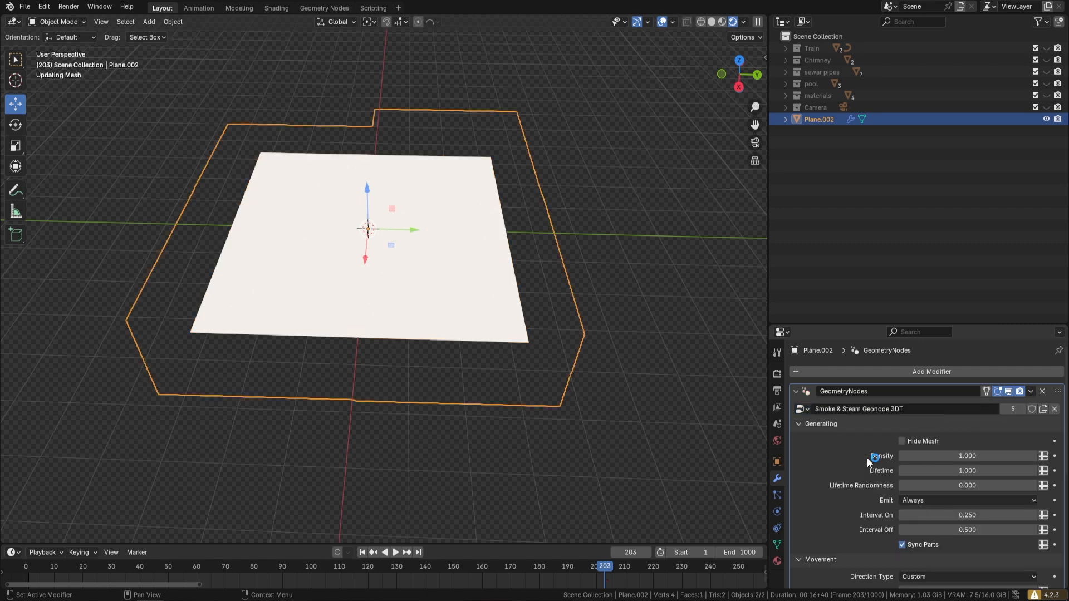
Step: Play the animation to examine the smoke rising from the plane from several angles
middle_click_drag(482, 301, 577, 223)
key("space")
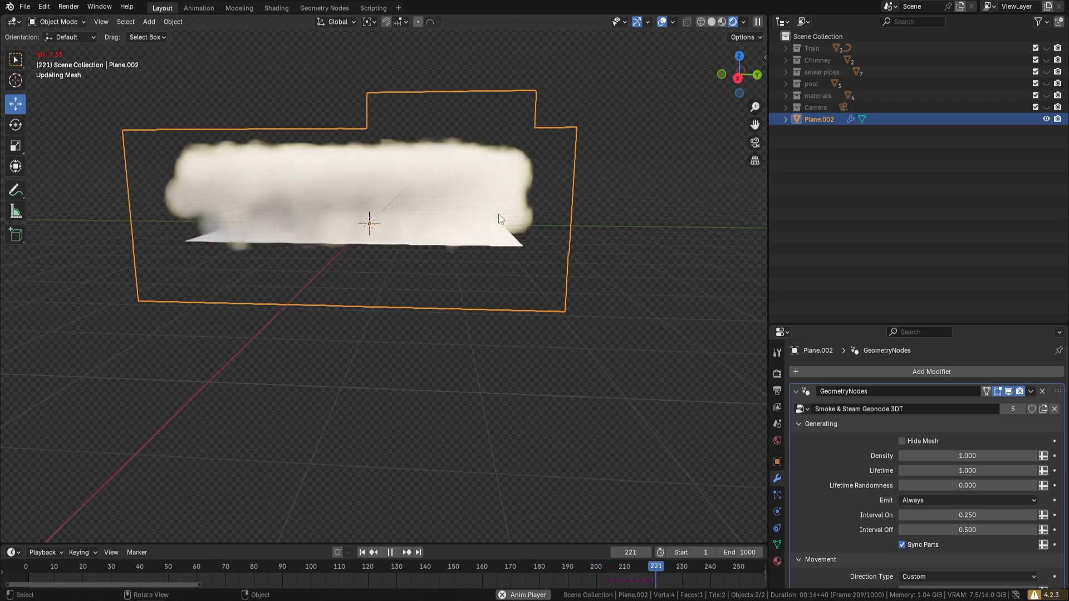
middle_click_drag(499, 219, 571, 172)
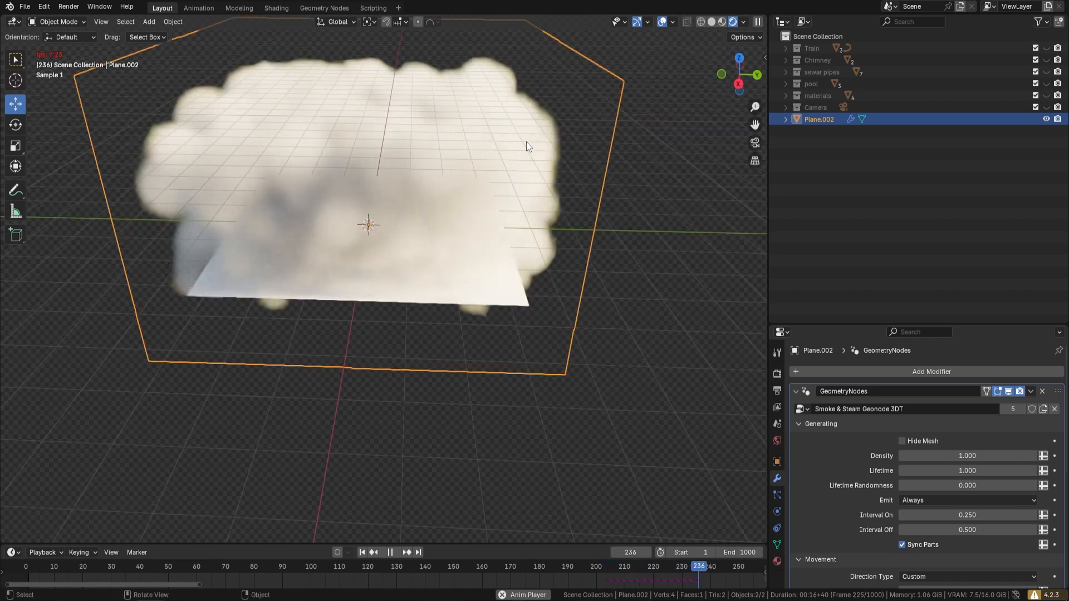
key("space")
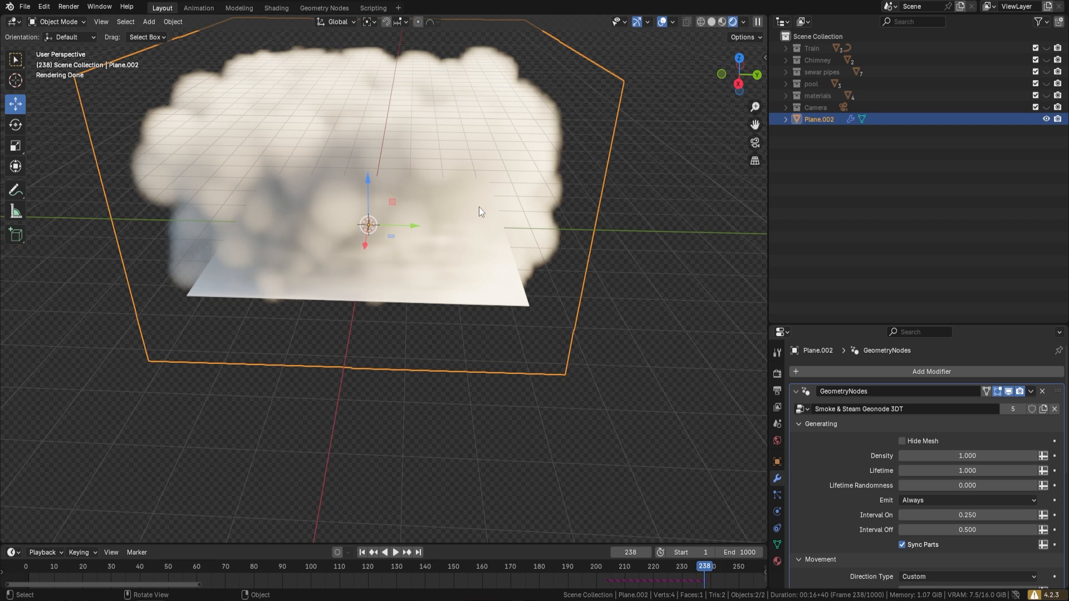
middle_click_drag(468, 186, 615, 195)
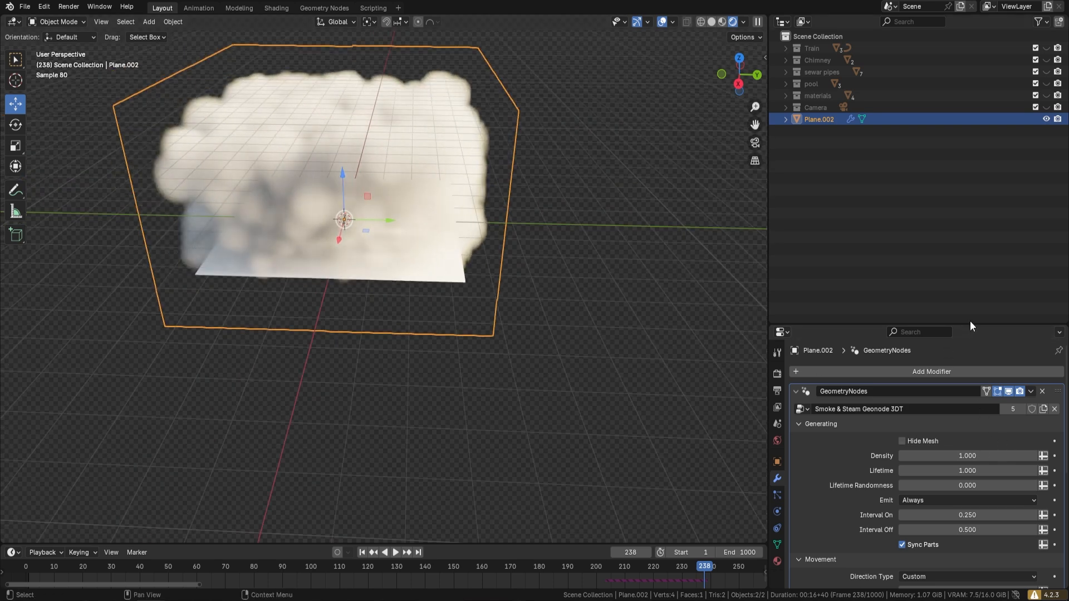
Step: Enable Hide Mesh in the smoke modifier and preview the animation in Material Preview shading
left_click_drag(970, 324, 970, 132)
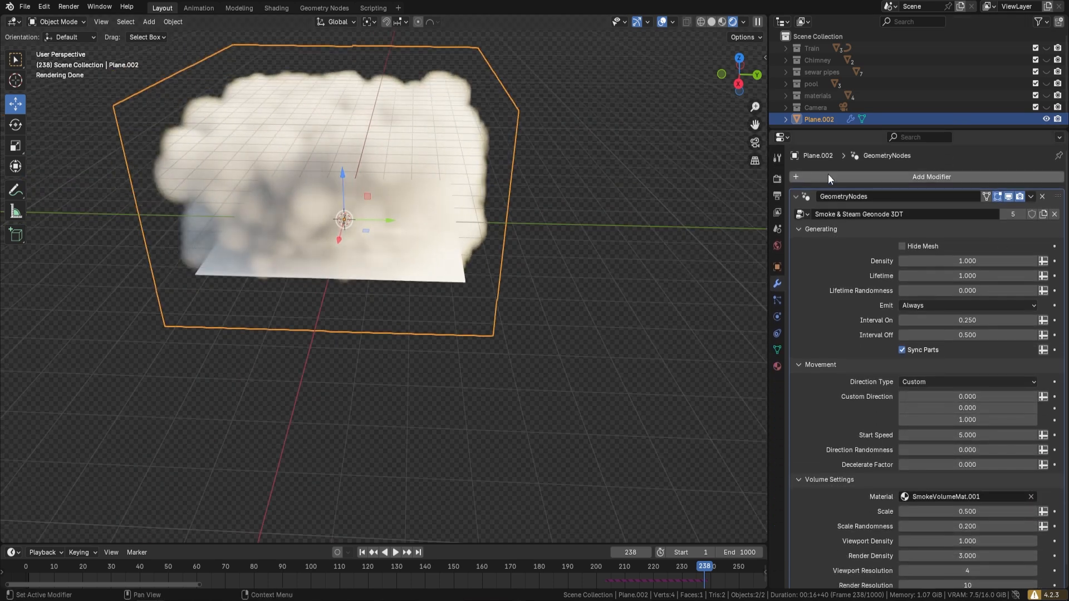
left_click(902, 246)
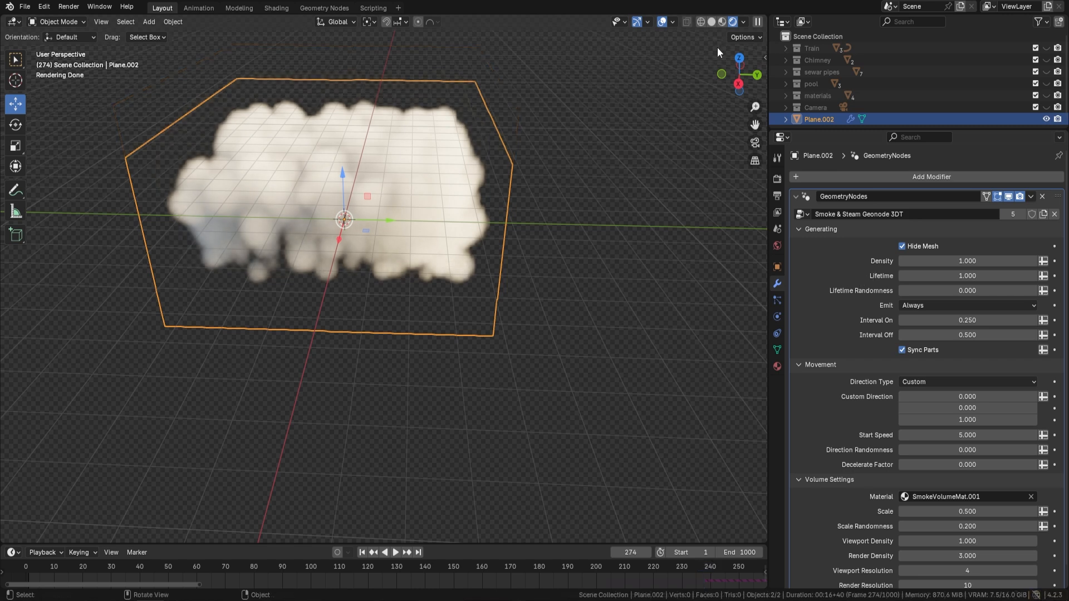
left_click(723, 21)
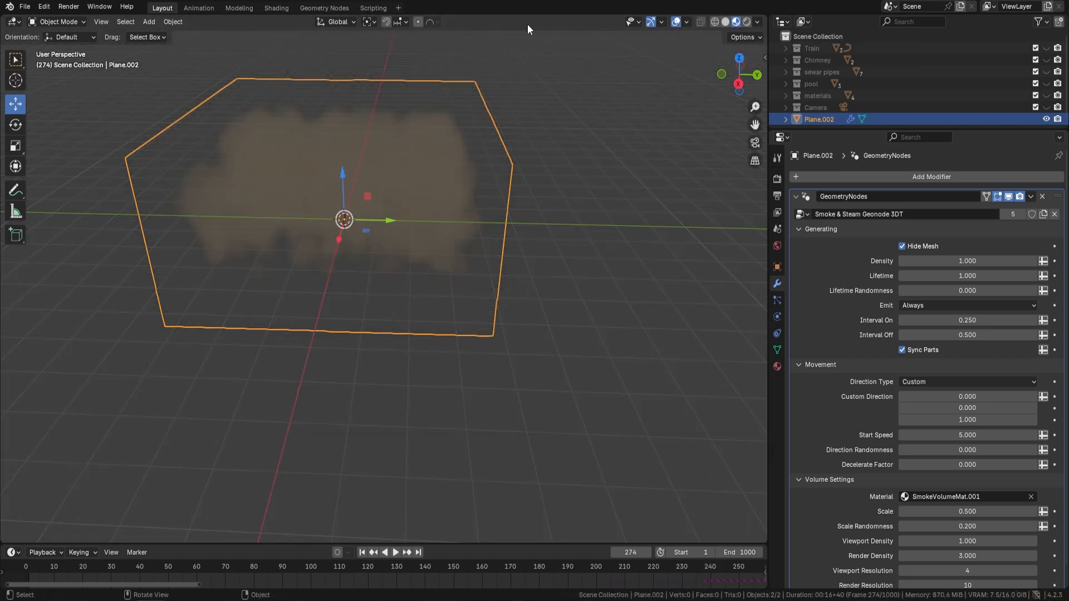
mouse_move(431, 203)
middle_mouse_down()
mouse_move(416, 233)
mouse_move(527, 167)
middle_mouse_up()
middle_click_drag(501, 227, 634, 206, "shift")
key("space")
Step: Set the smoke Density to 0 and play the animation to check the effect
key("space")
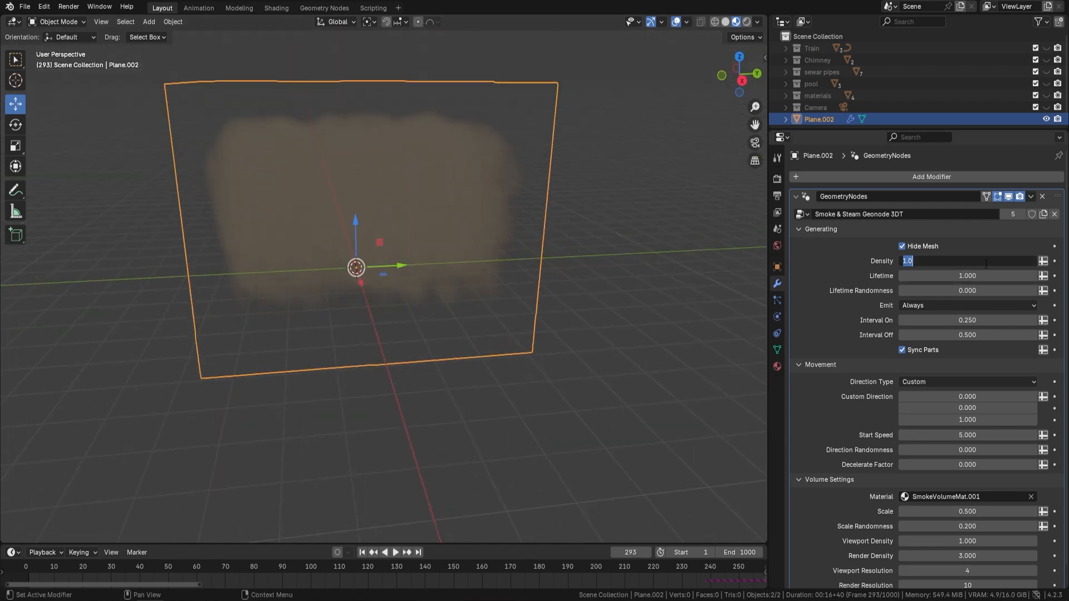
type("0")
key("Return")
key("space")
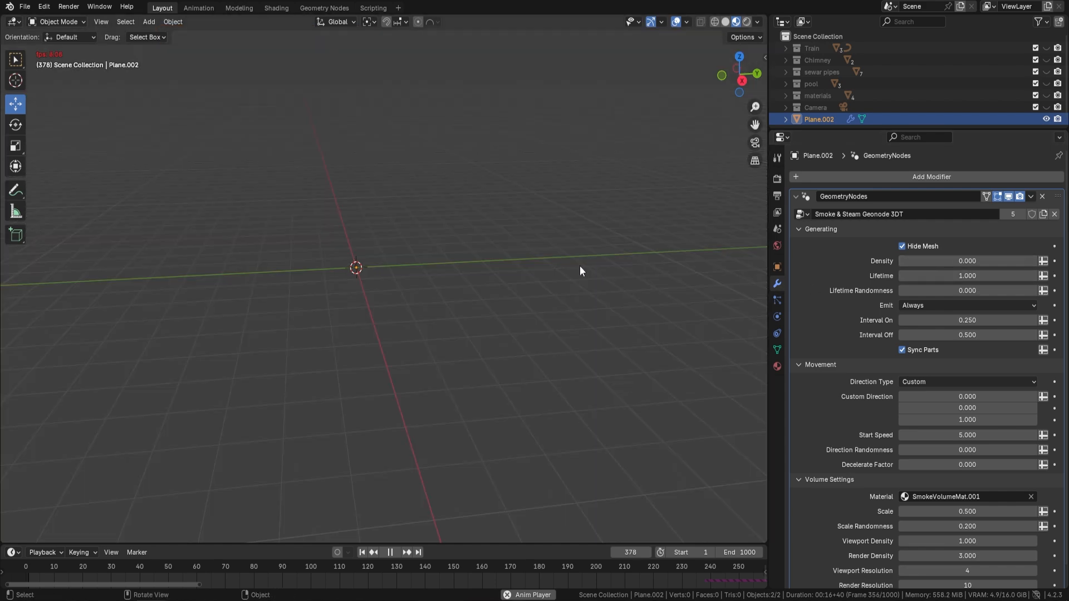
left_click(933, 307)
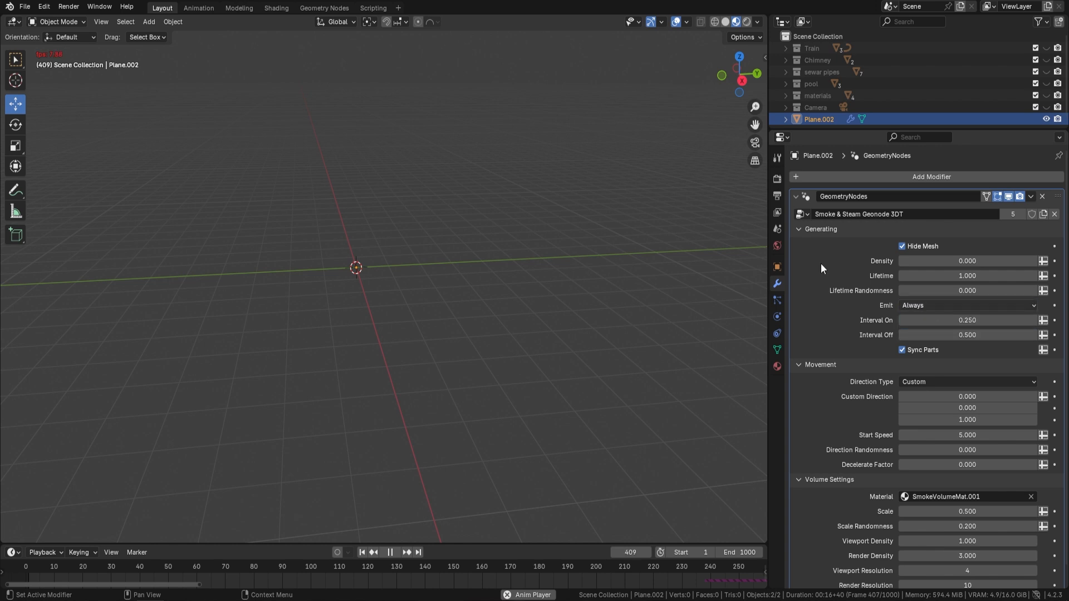
key("space")
Step: Set the smoke Density to 1 and play the animation to check the emission
left_click(968, 261)
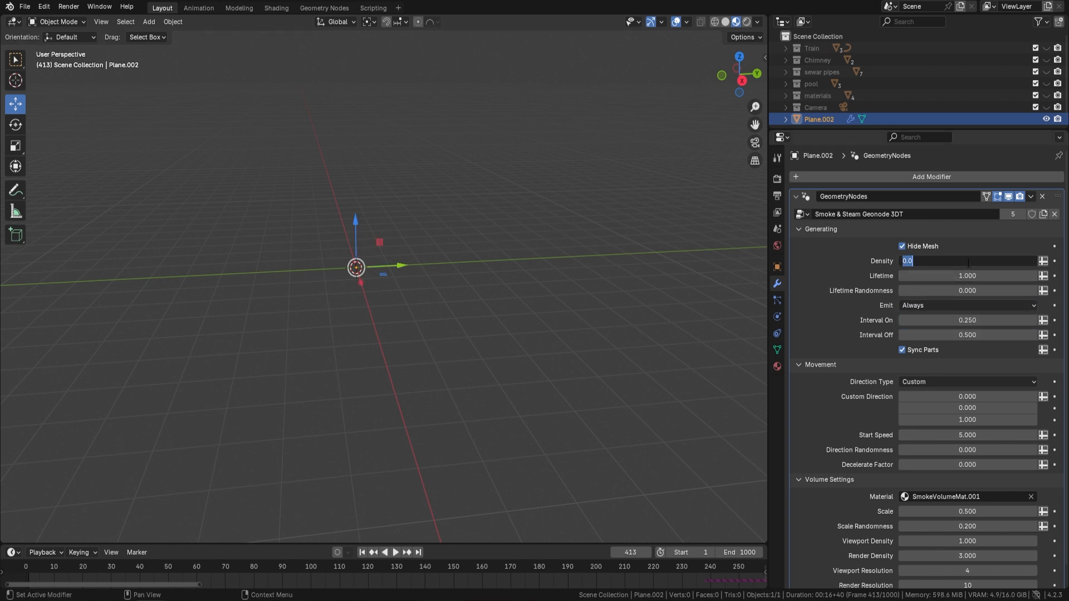
type("1")
key("Return")
key("space")
middle_click_drag(647, 241, 634, 238)
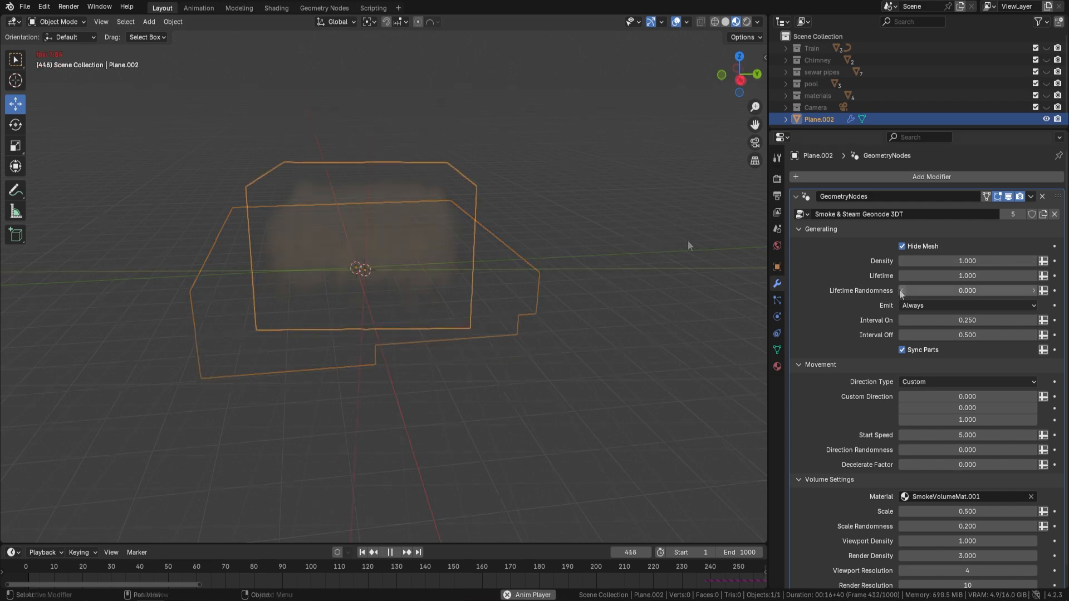
key("space")
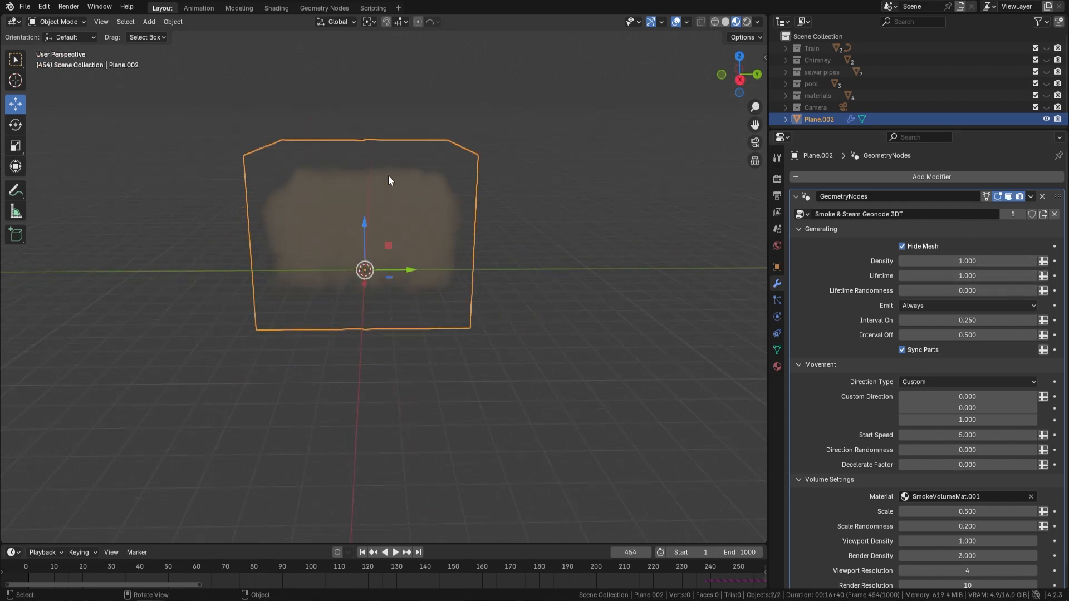
Step: Set the smoke Lifetime to 5 and play the animation to examine the height of the column
scroll(389, 206, "down", 3)
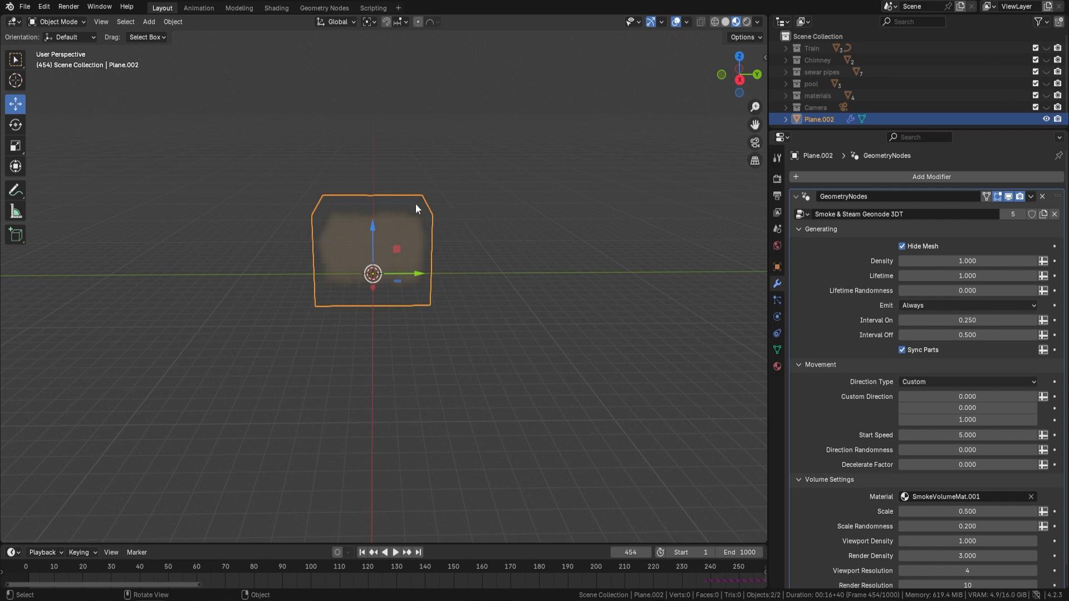
left_click(982, 275)
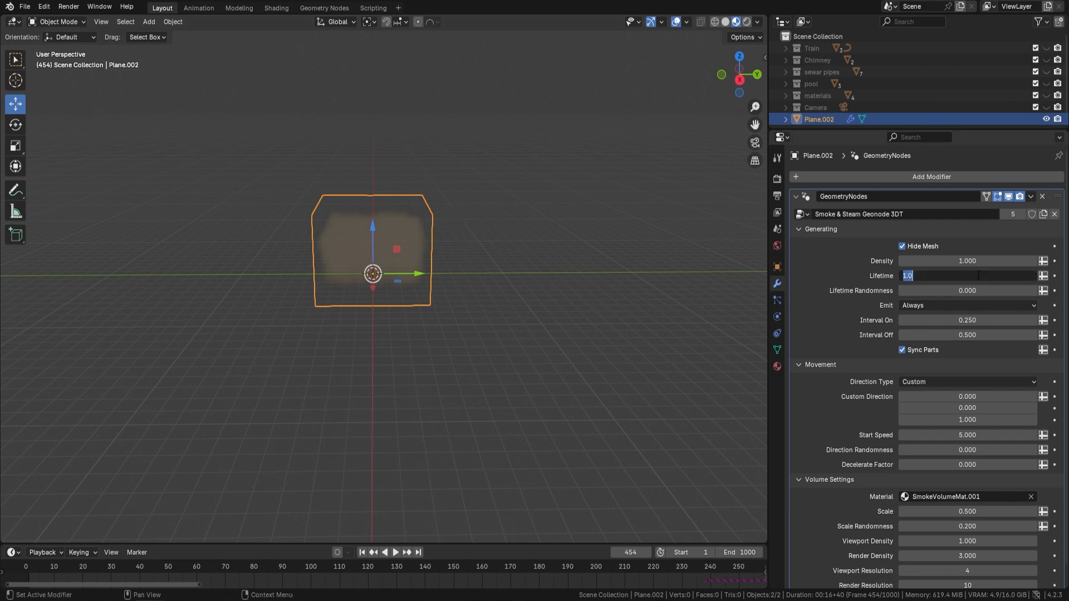
type("5")
key("Return")
key("space")
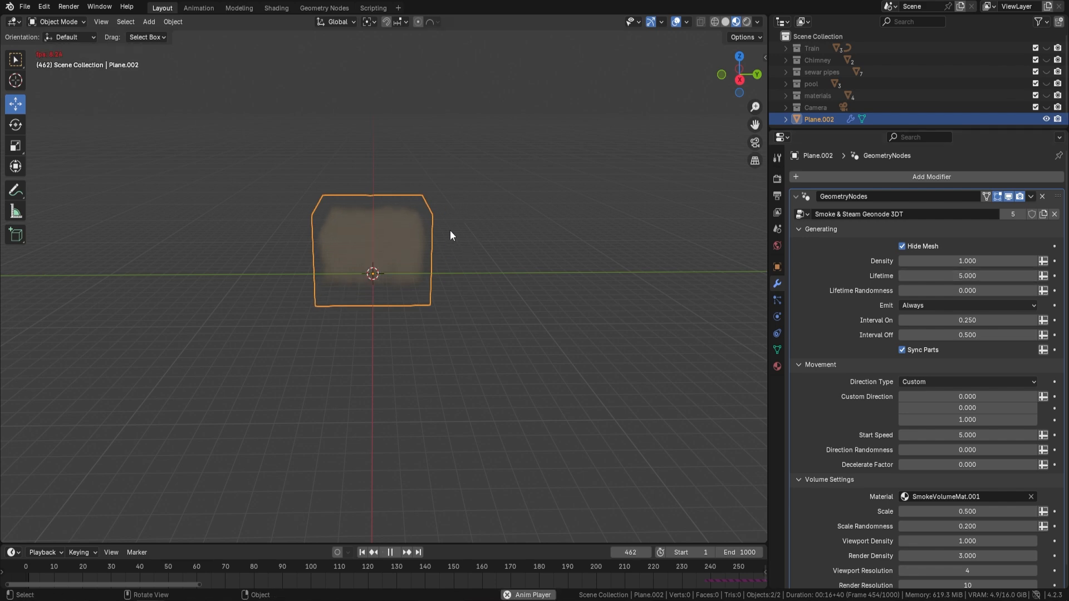
middle_click_drag(464, 235, 501, 248)
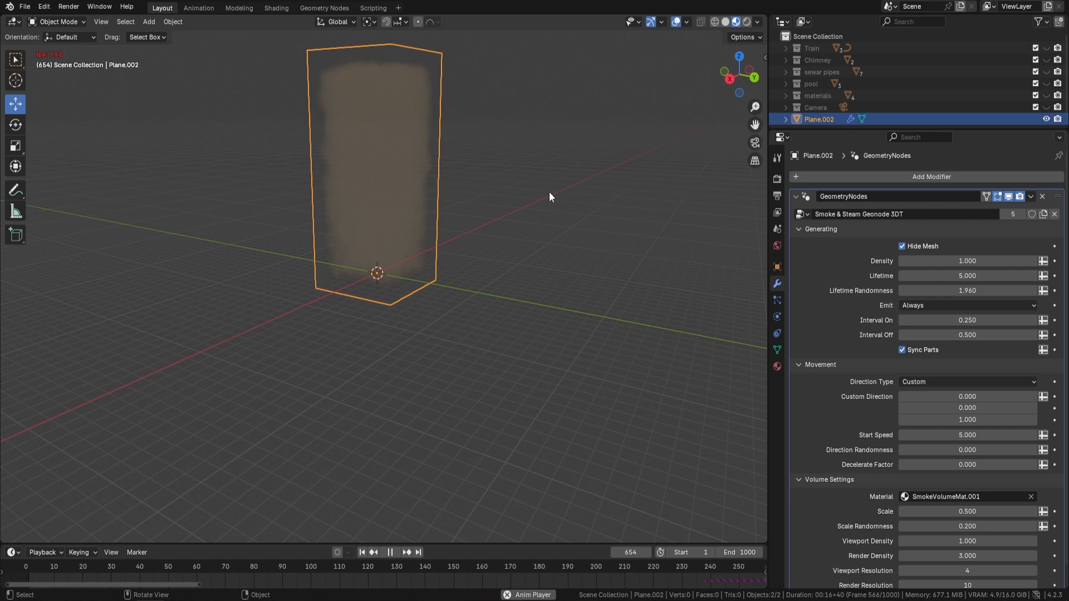
key("space")
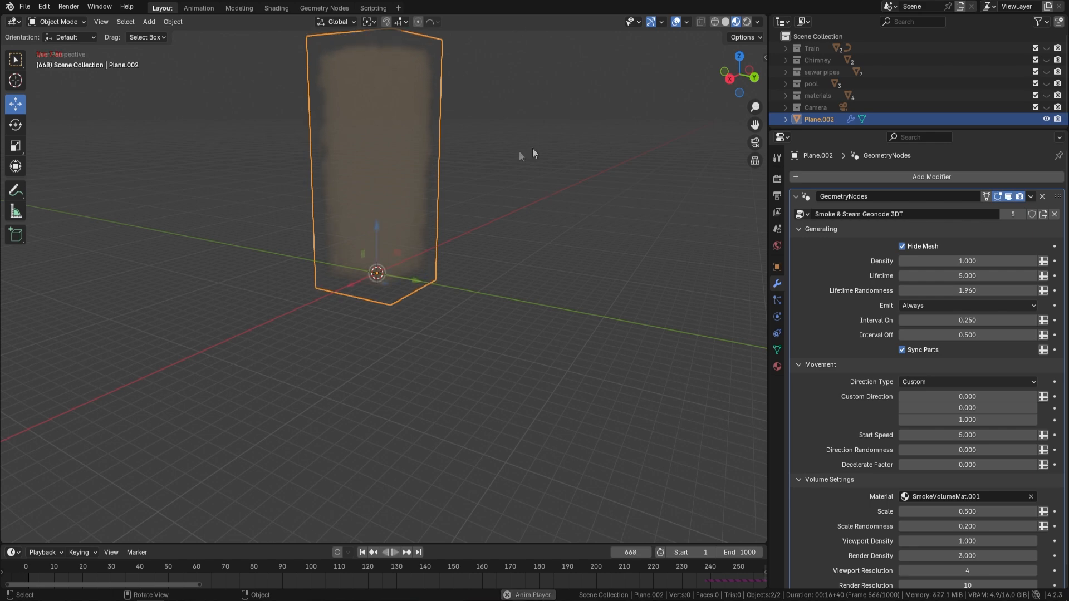
middle_click_drag(519, 152, 522, 168)
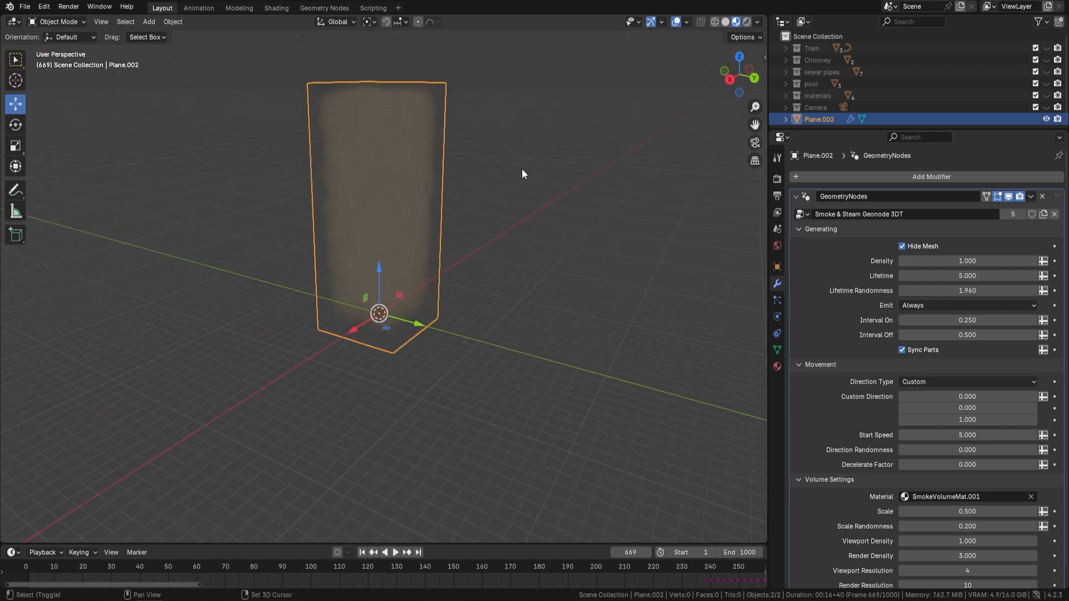
Step: Set Emit to Intervals and play the animation in Solid shading to examine the smoke puffs
left_click(927, 305)
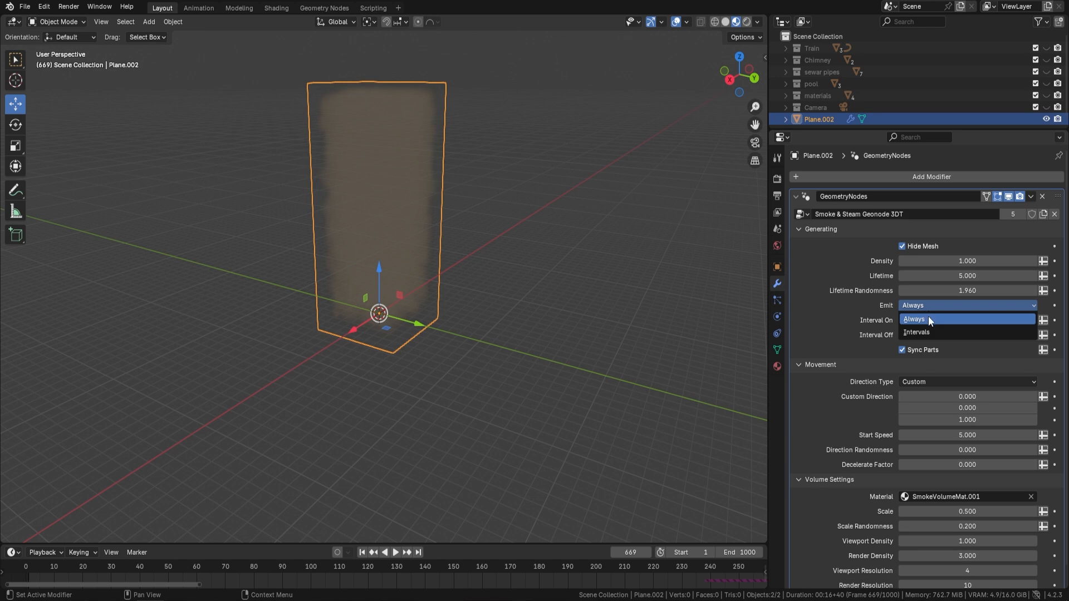
left_click(929, 332)
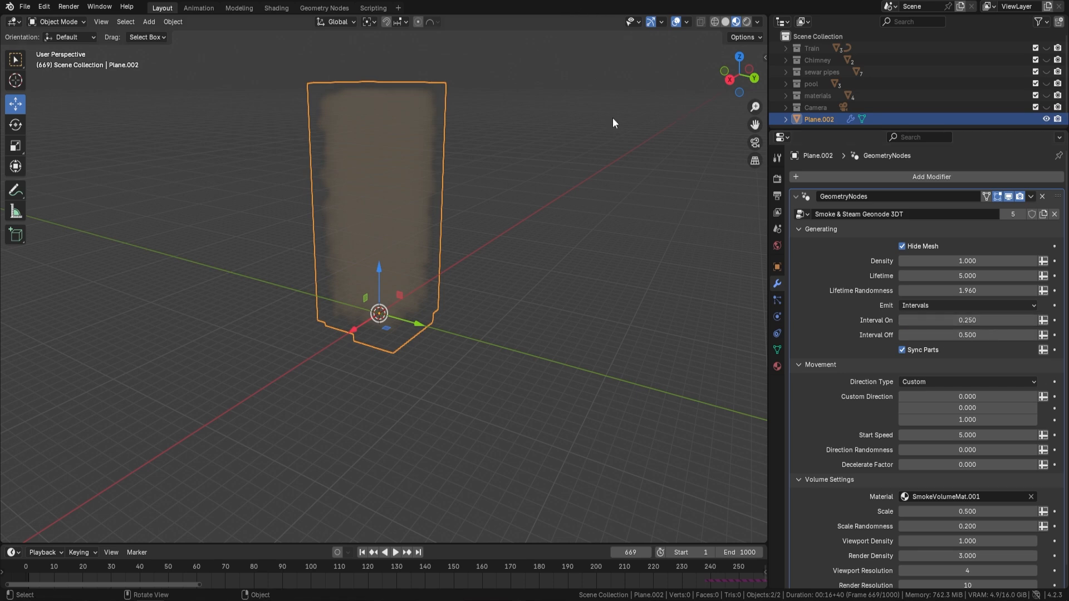
left_click(726, 22)
scroll(462, 196, "up", 3)
key("space")
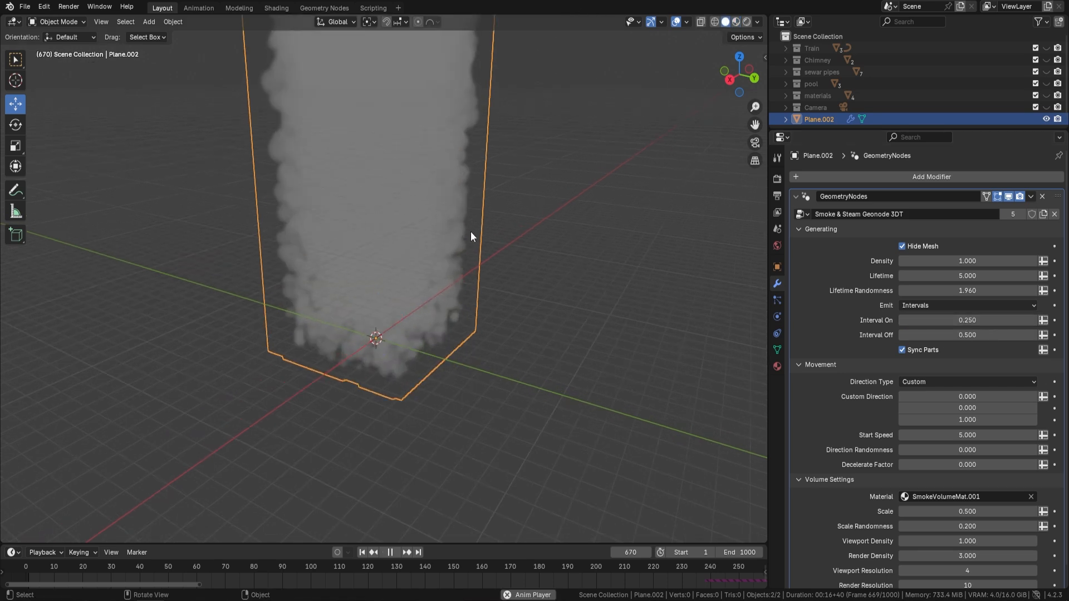
middle_click_drag(493, 299, 489, 270)
middle_click_drag(552, 292, 525, 312, "shift")
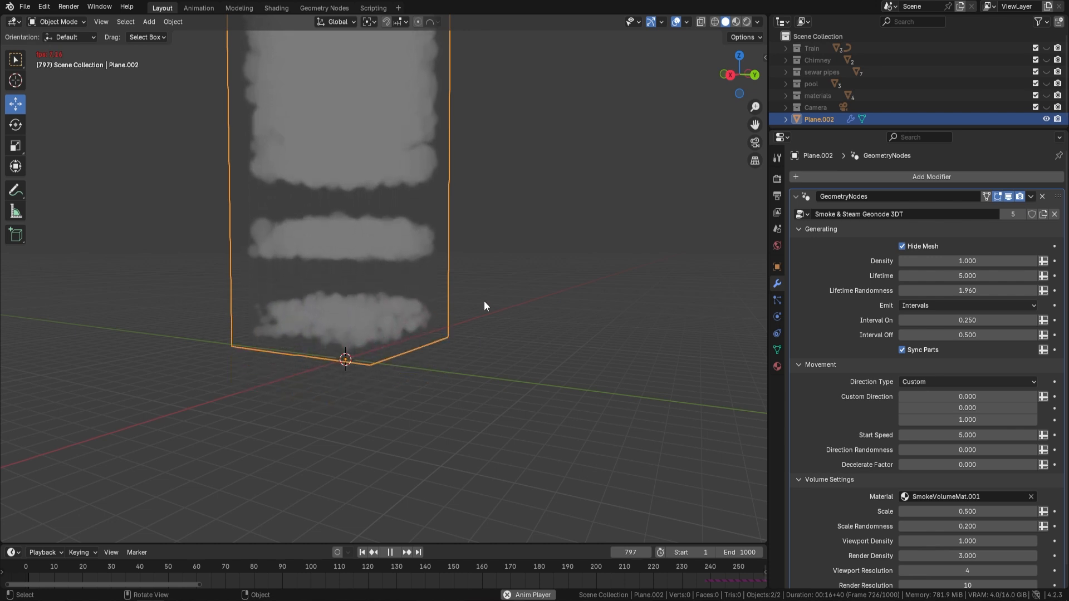
Step: Set the smoke's Start Speed to 20 and play the animation to examine how fast it rises
key("space")
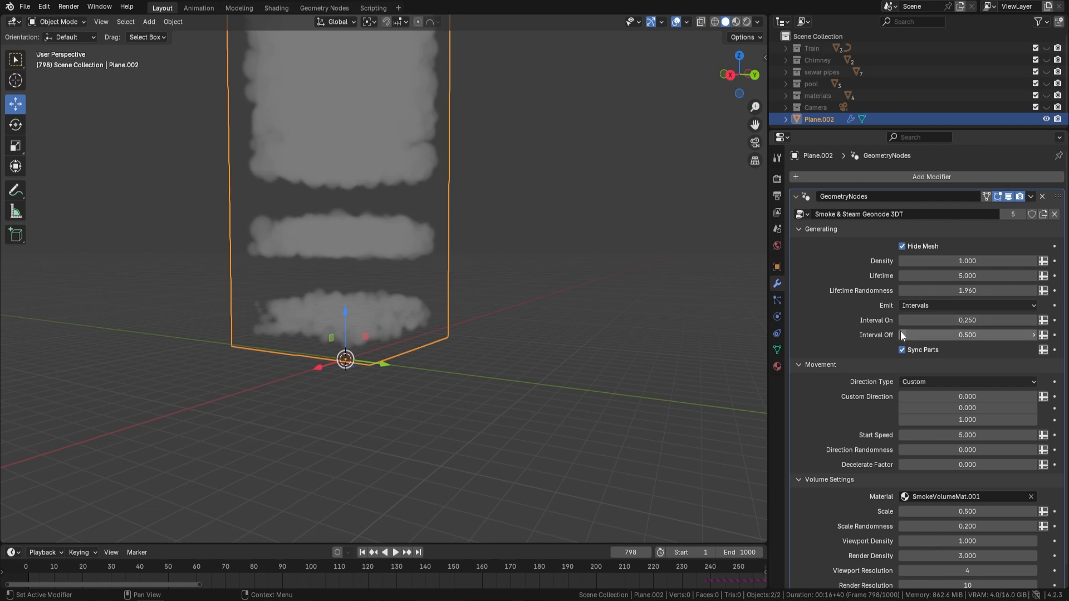
scroll(973, 334, "down", 1)
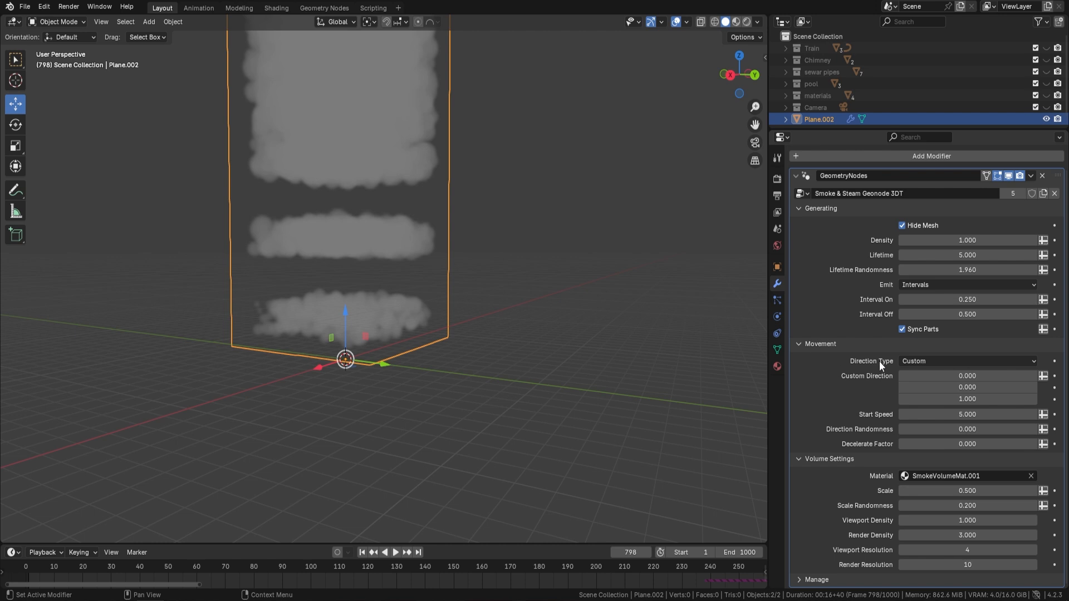
left_click(933, 361)
middle_click_drag(498, 306, 557, 334)
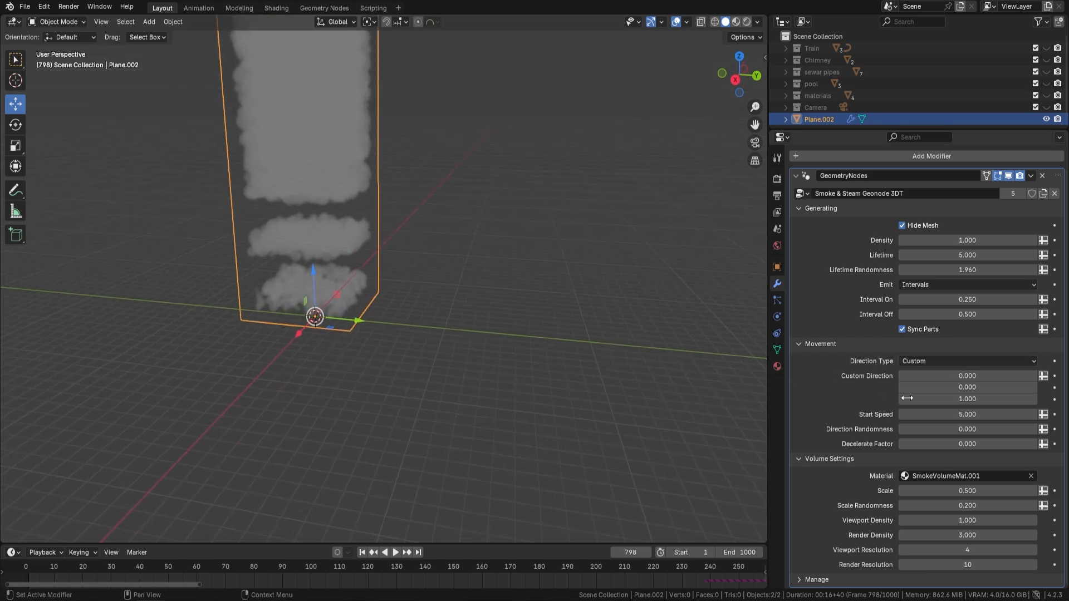
left_click(967, 415)
key("Return")
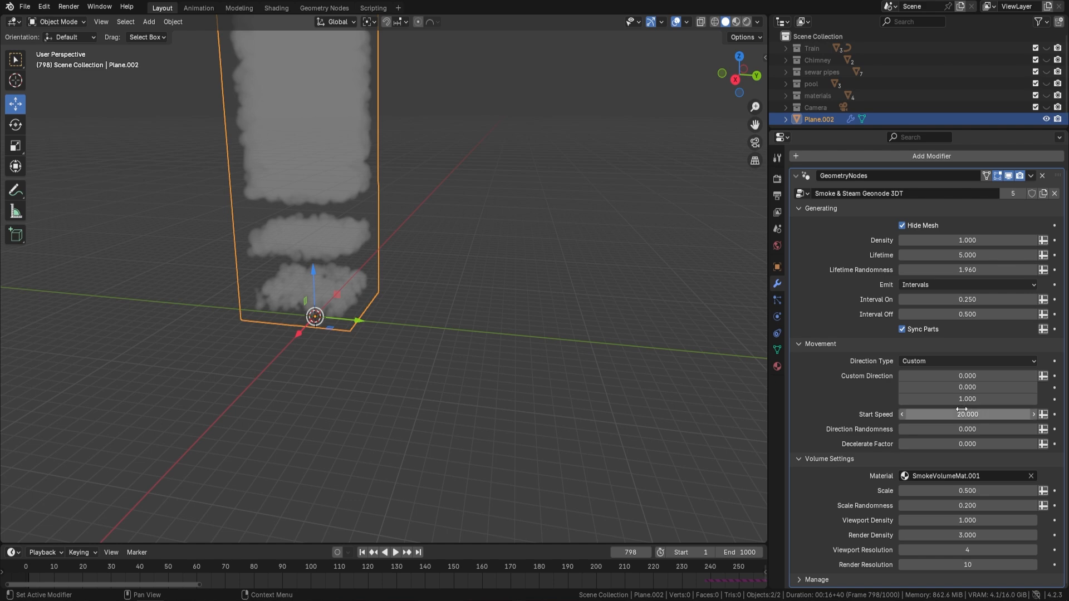
key("space")
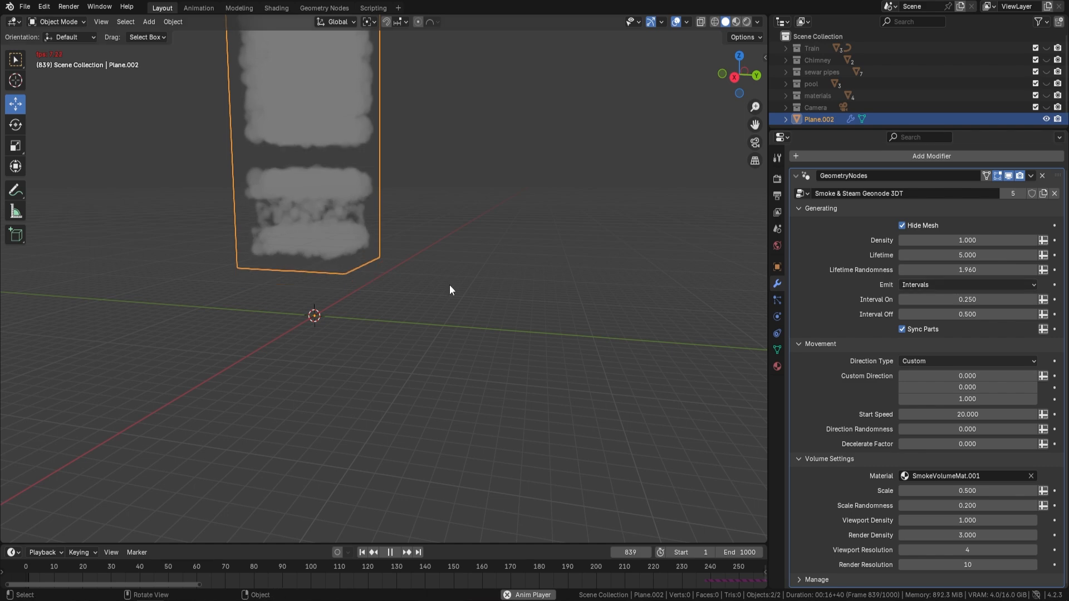
middle_click_drag(490, 260, 506, 295, "shift")
Step: Try Custom Direction X values of 3.88 and 0.61 and play the animation to examine the smoke's slant
key("space")
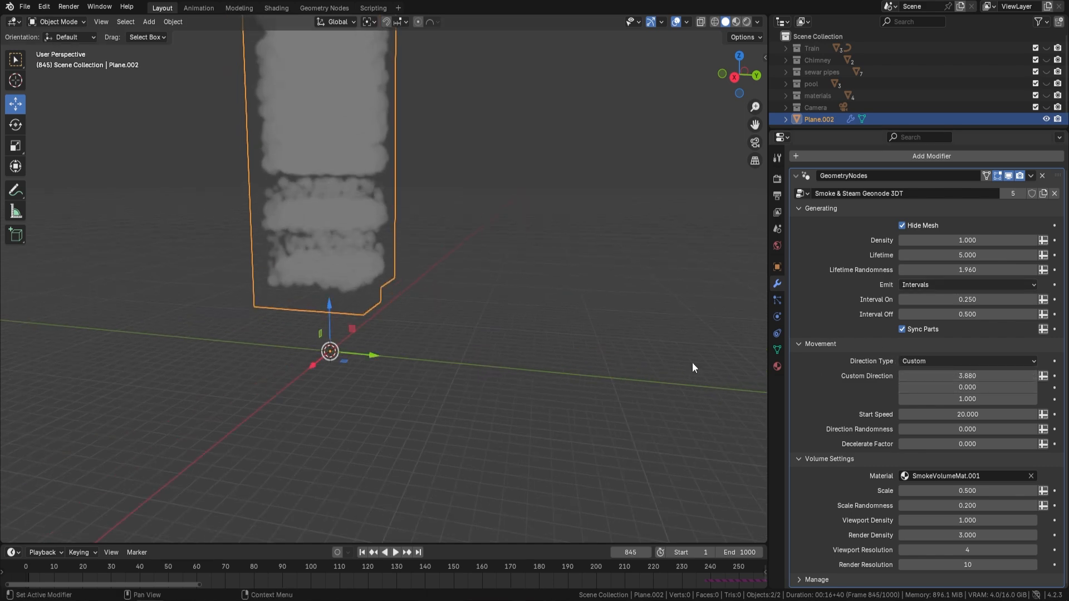
key("space")
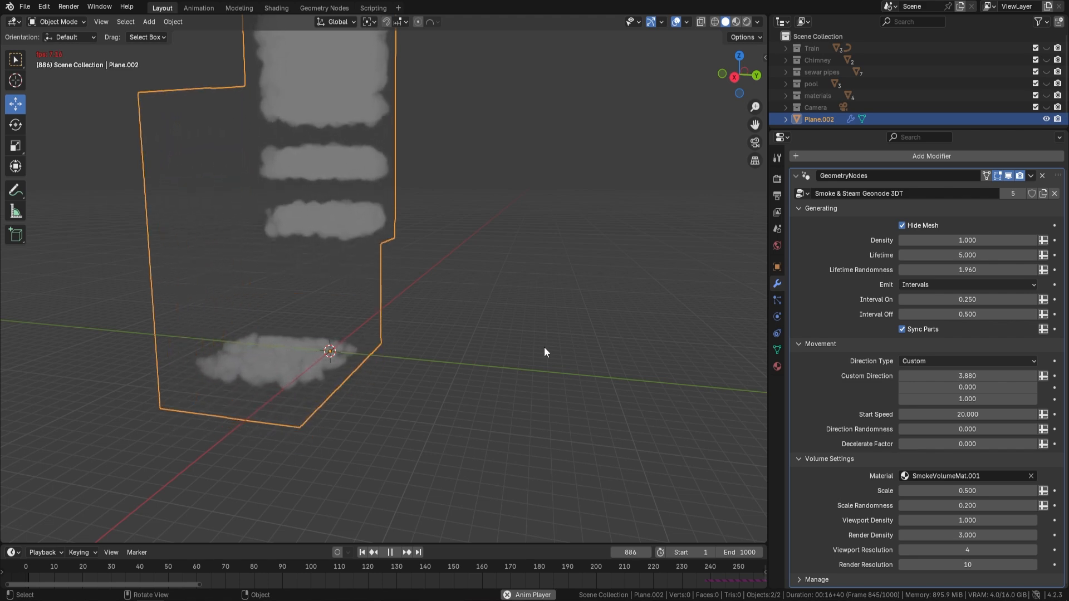
left_click_drag(981, 376, 883, 375)
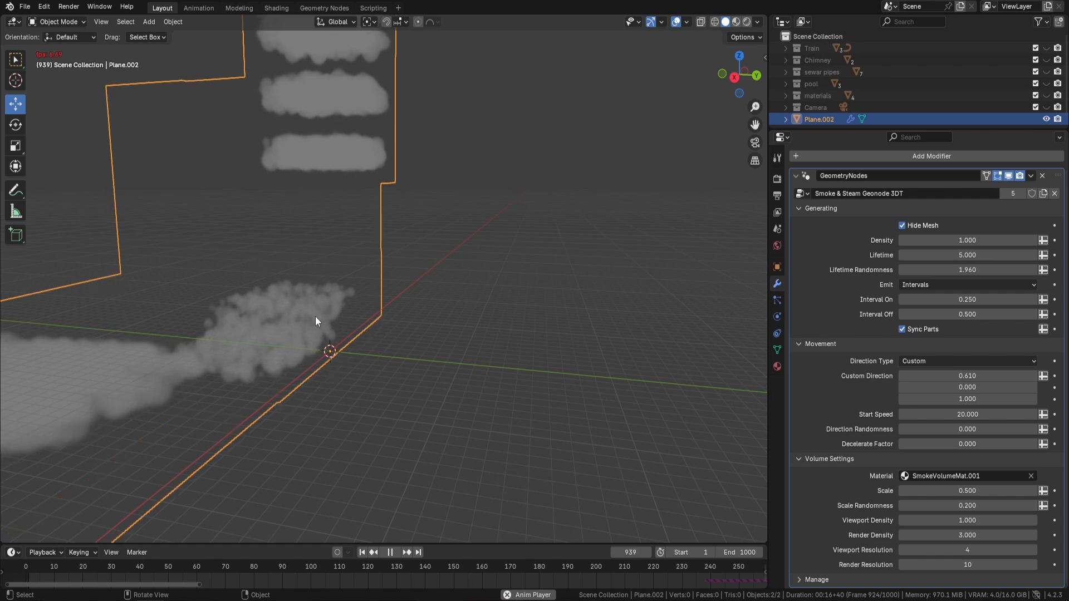
middle_click_drag(268, 243, 372, 281)
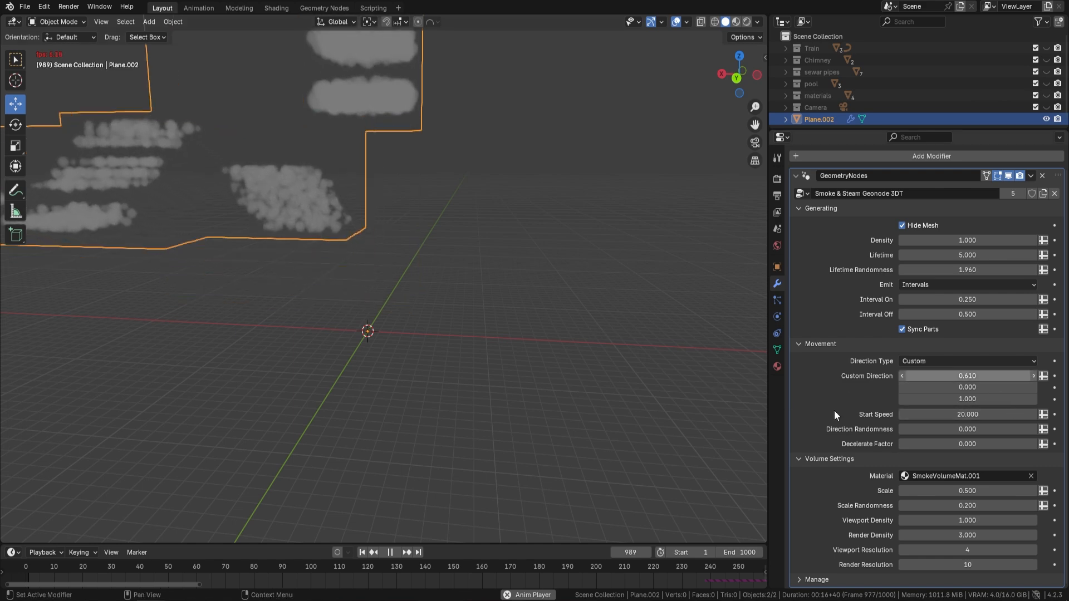
Step: Set the Direction Randomness to 2 and examine how the smoke puffs scatter in the running animation
left_click(984, 428)
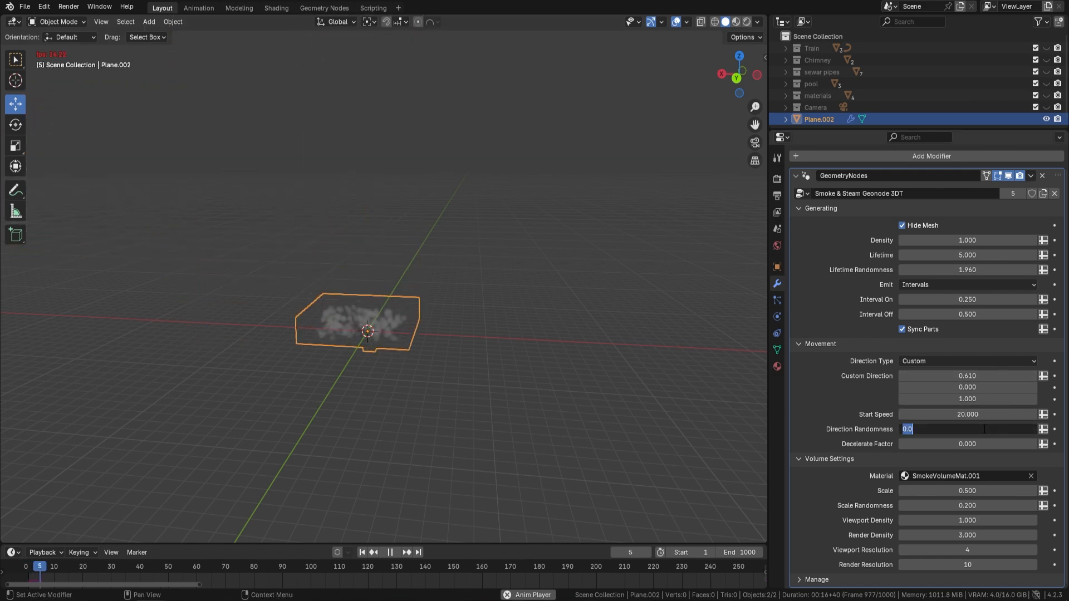
type("2")
key("Return")
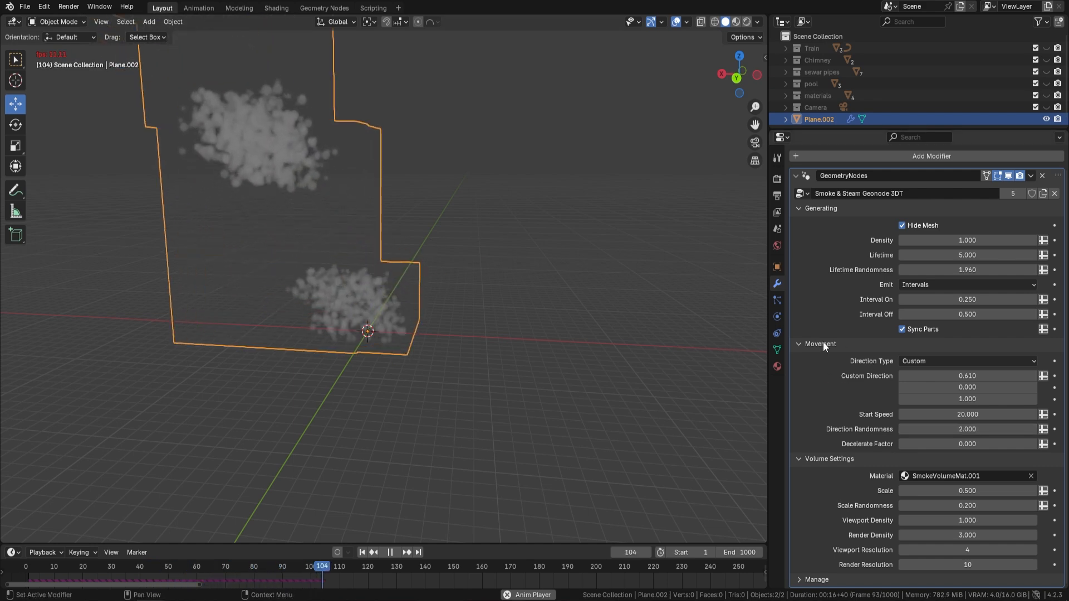
middle_click_drag(529, 281, 650, 275)
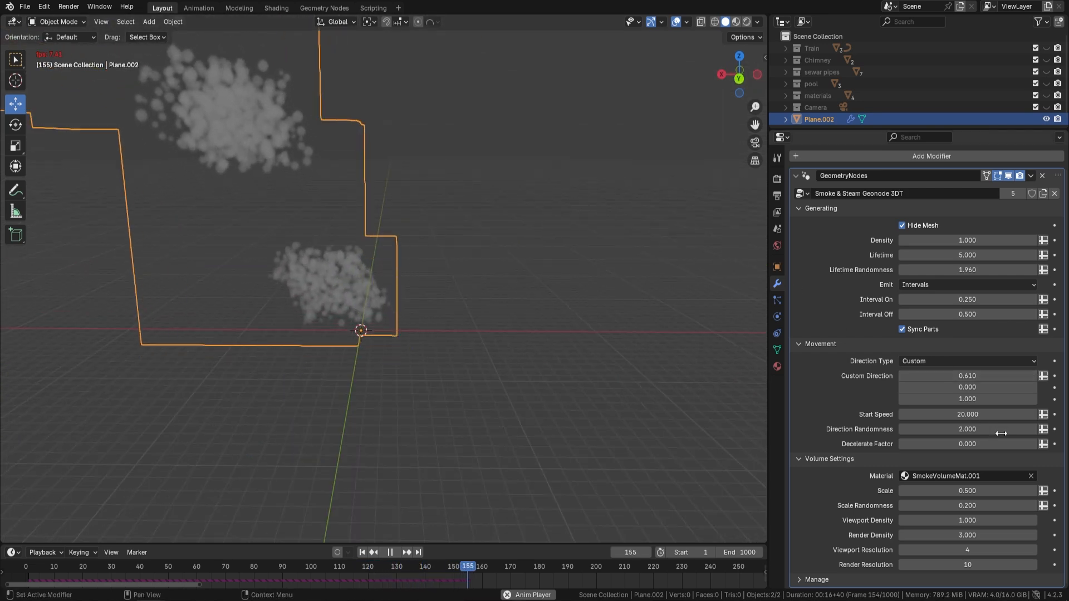
Step: Set the Decelerate Factor to 1.83 and play the animation to examine the slowing smoke
key("space")
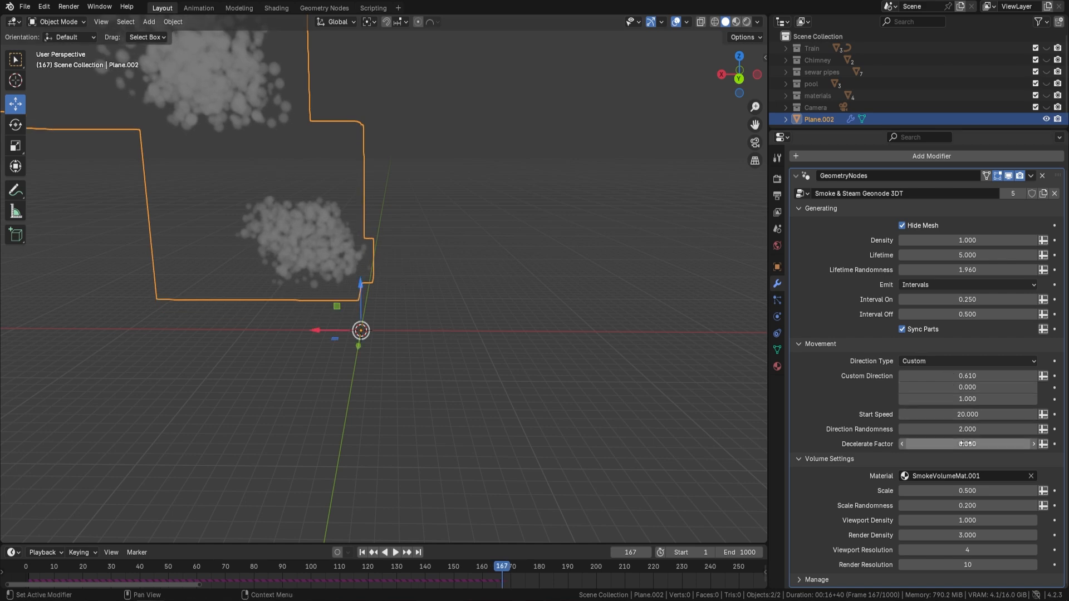
left_click_drag(970, 444, 1013, 444)
key("space")
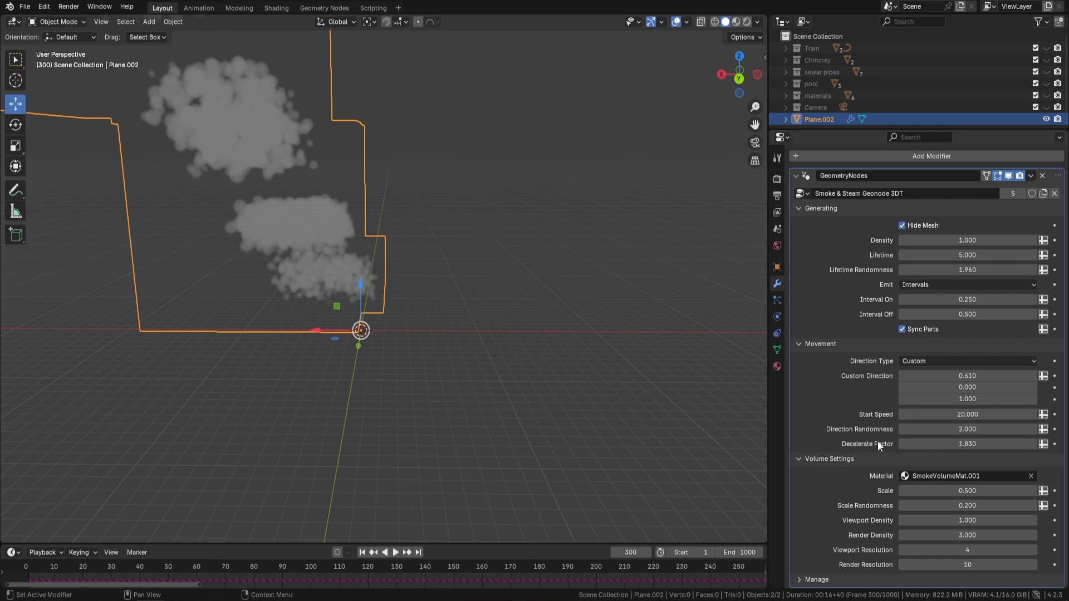
Step: Reset the Start Speed, Direction Randomness and Decelerate Factor to their default values
right_click(976, 414)
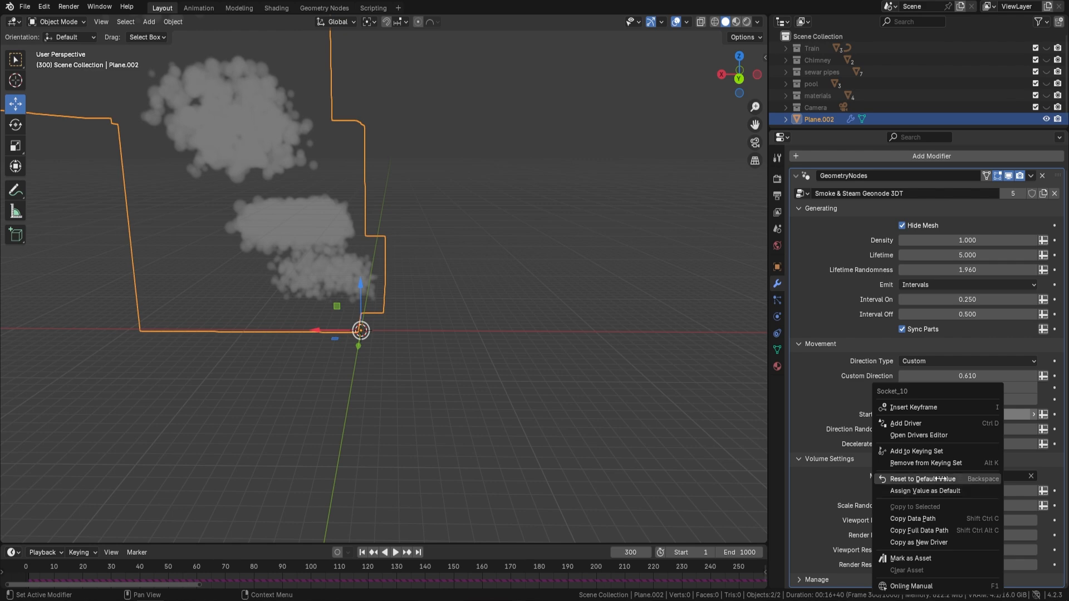
right_click(977, 429)
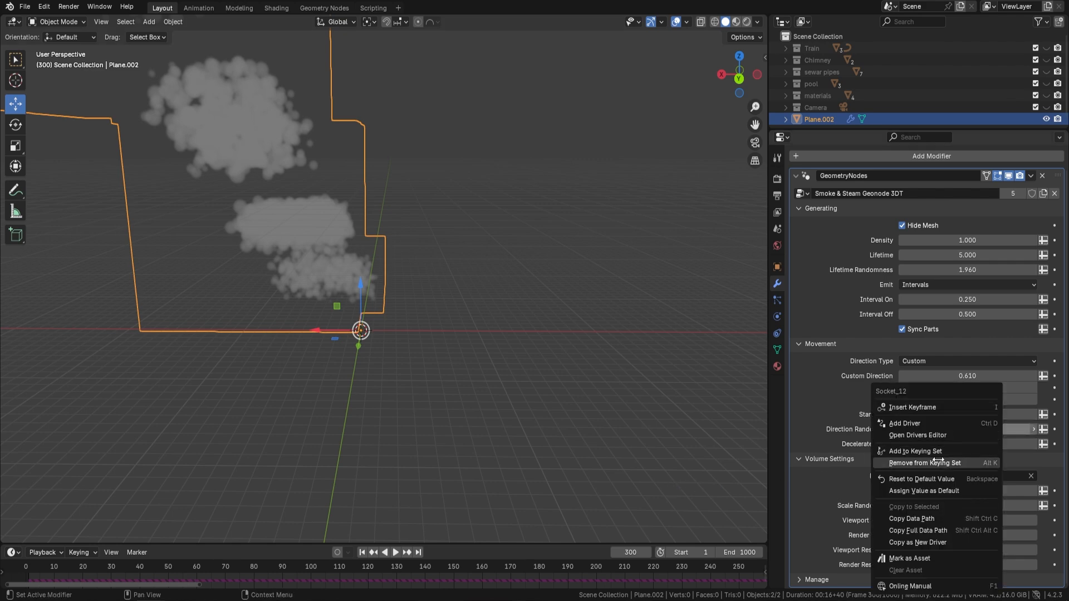
left_click(952, 479)
right_click(967, 444)
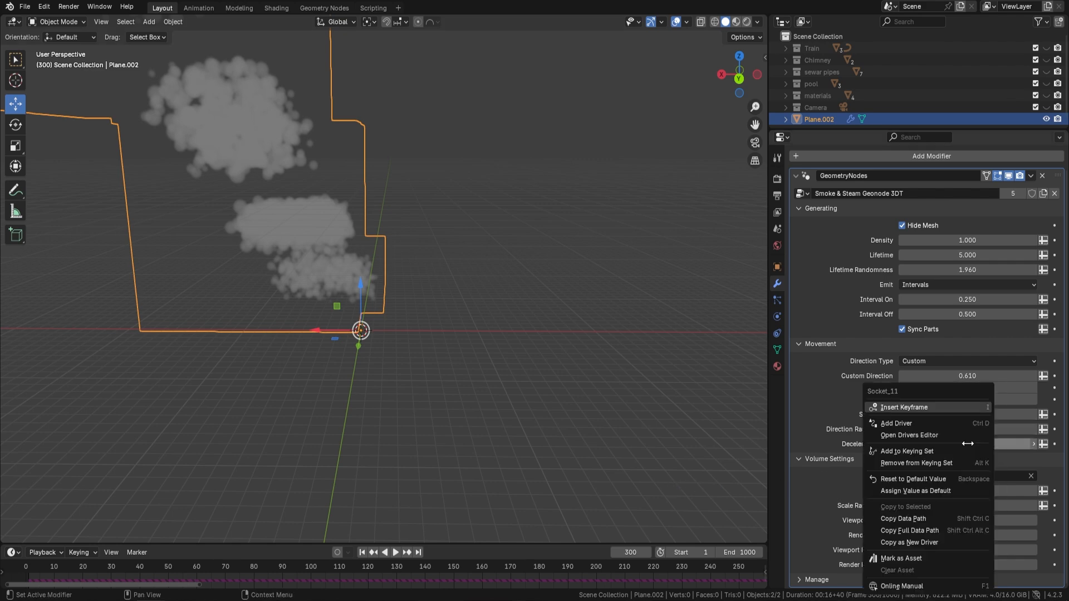
left_click(949, 479)
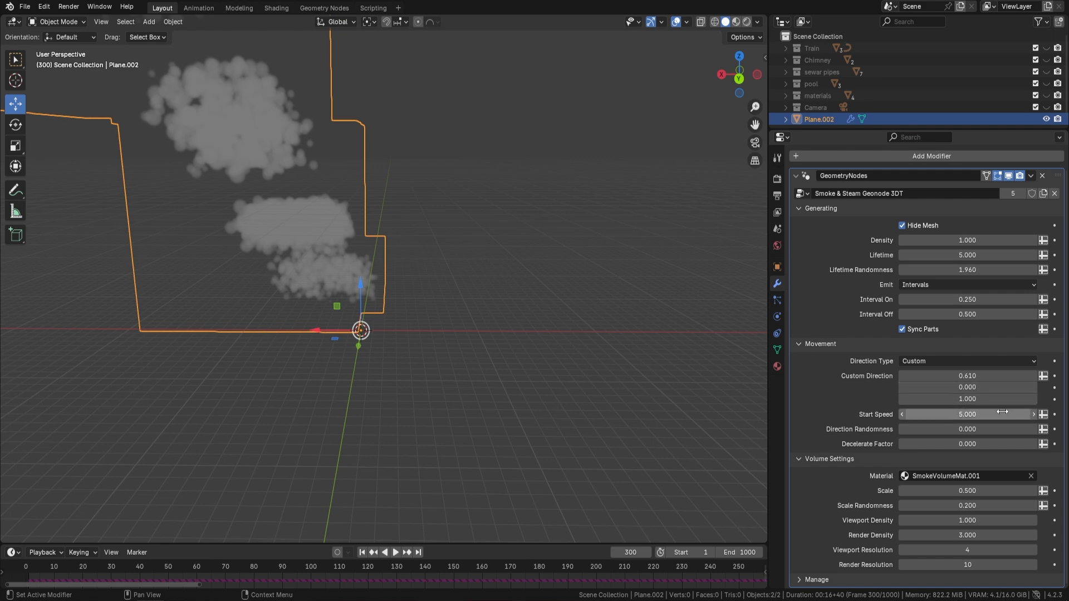
Step: Set the volume Scale to 3.83 and play the animation to check the size of the puffs
middle_click_drag(696, 276, 552, 204)
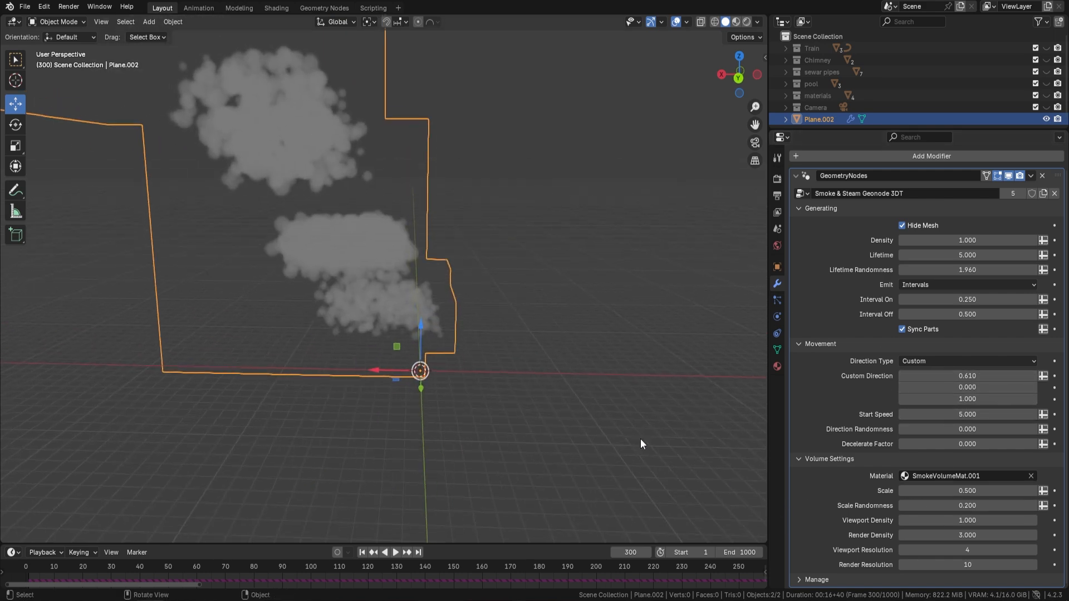
left_click_drag(954, 489, 1008, 489)
key("space")
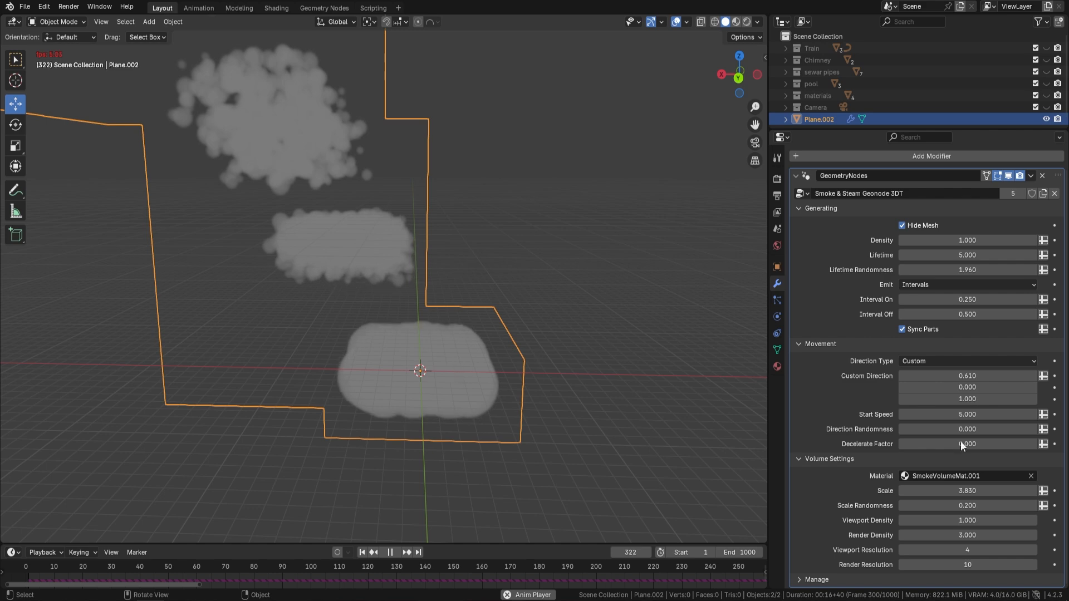
Step: Set the volume Scale to 0.3 while the animation plays
left_click(975, 491)
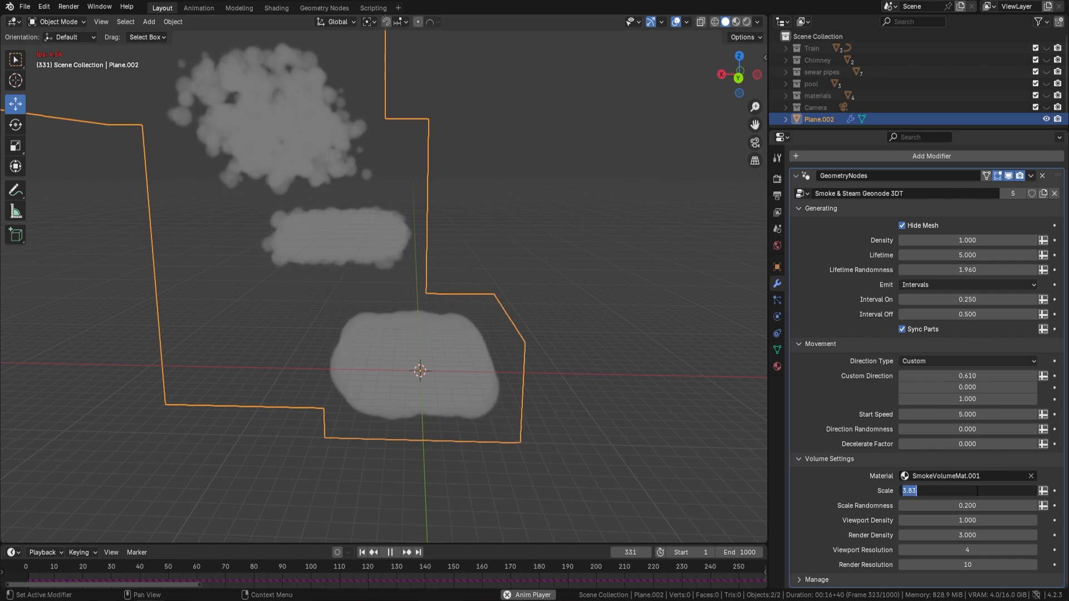
type("0.3")
key("Return")
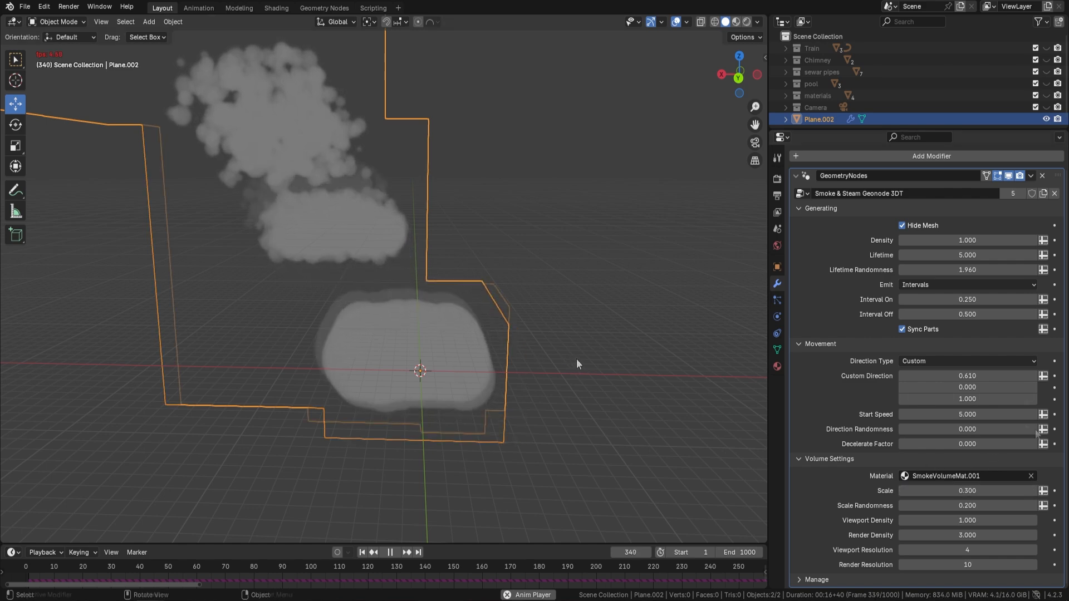
Step: Reset the Custom Direction to its default, set Emit to Always and examine the continuous smoke up close
right_click(967, 376)
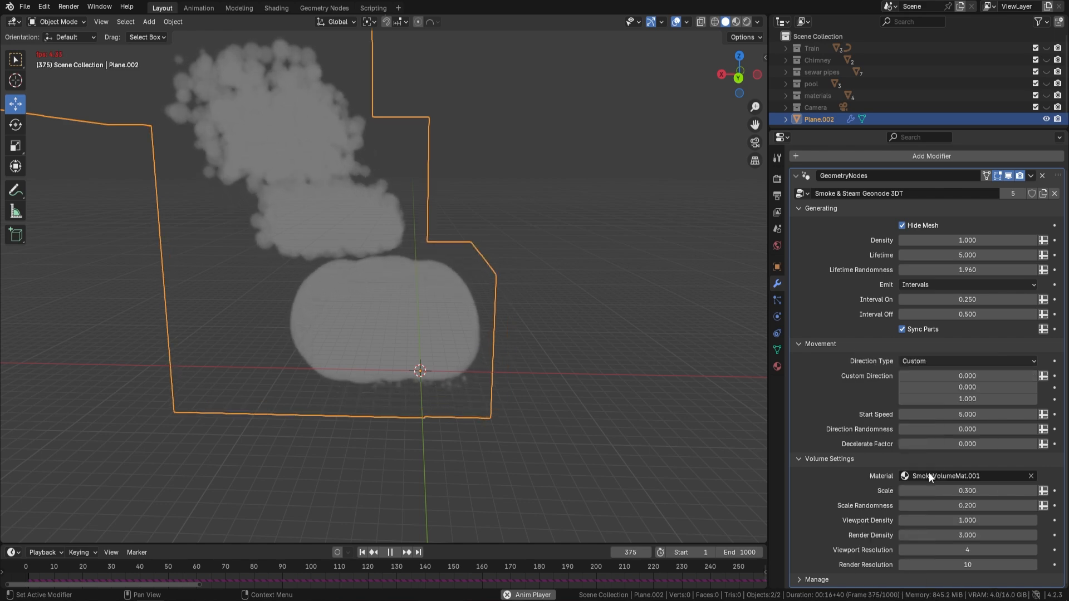
left_click(926, 471)
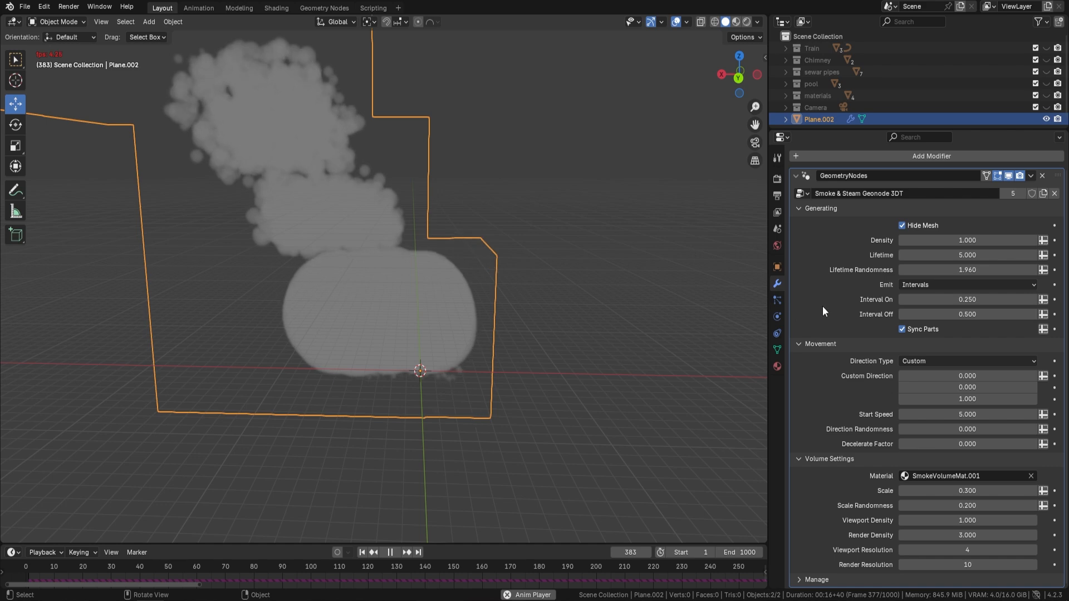
left_click(954, 286)
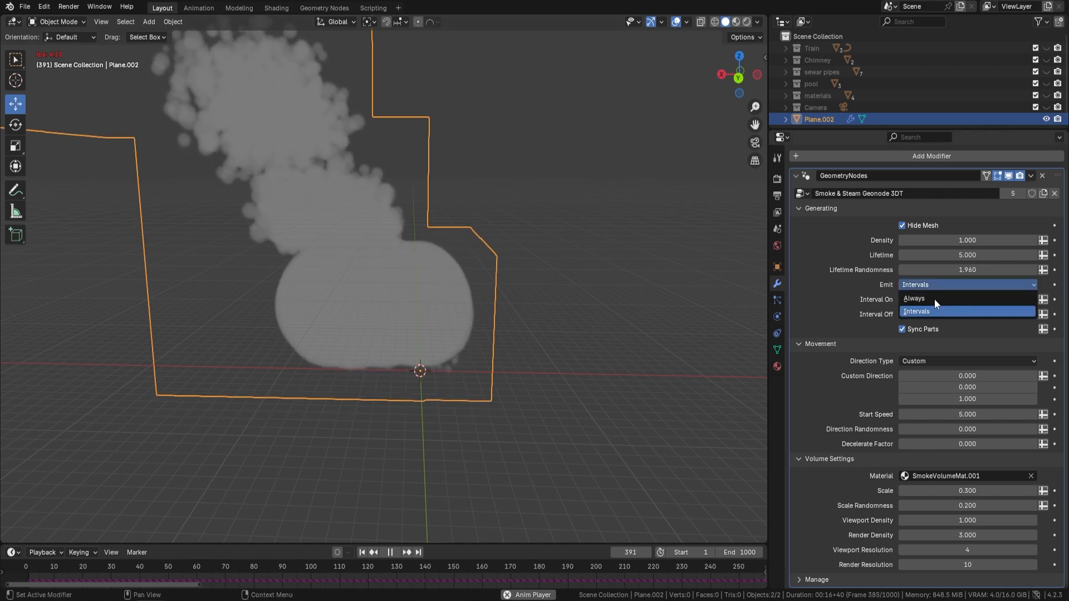
left_click(934, 301)
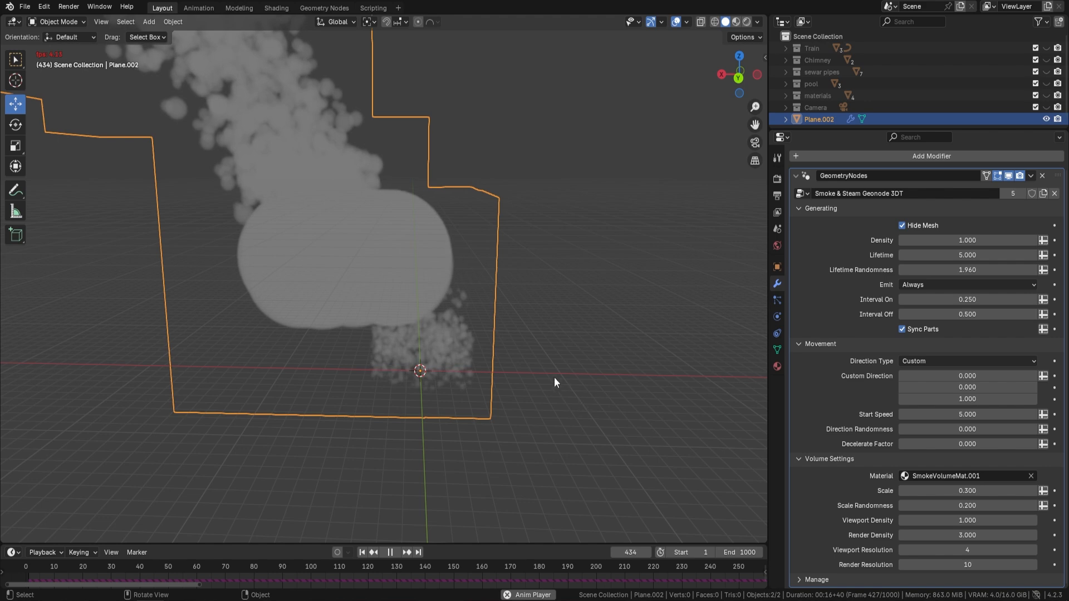
middle_click_drag(554, 377, 446, 343, "shift")
scroll(446, 343, "up", 2)
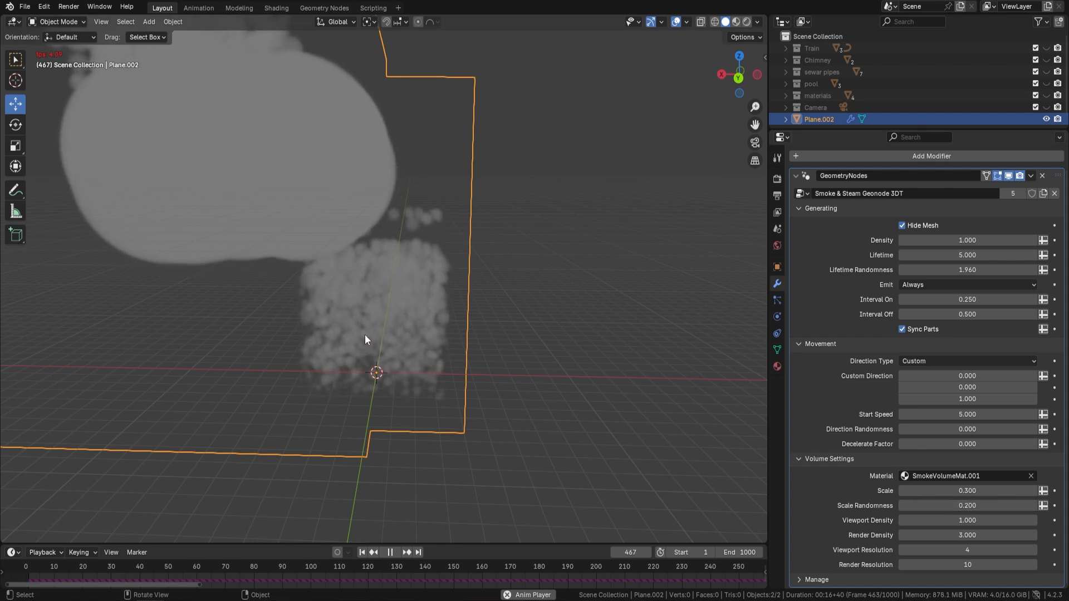
Step: Set the smoke's Viewport Density to 0.2 and view it in Rendered shading
left_click(975, 520)
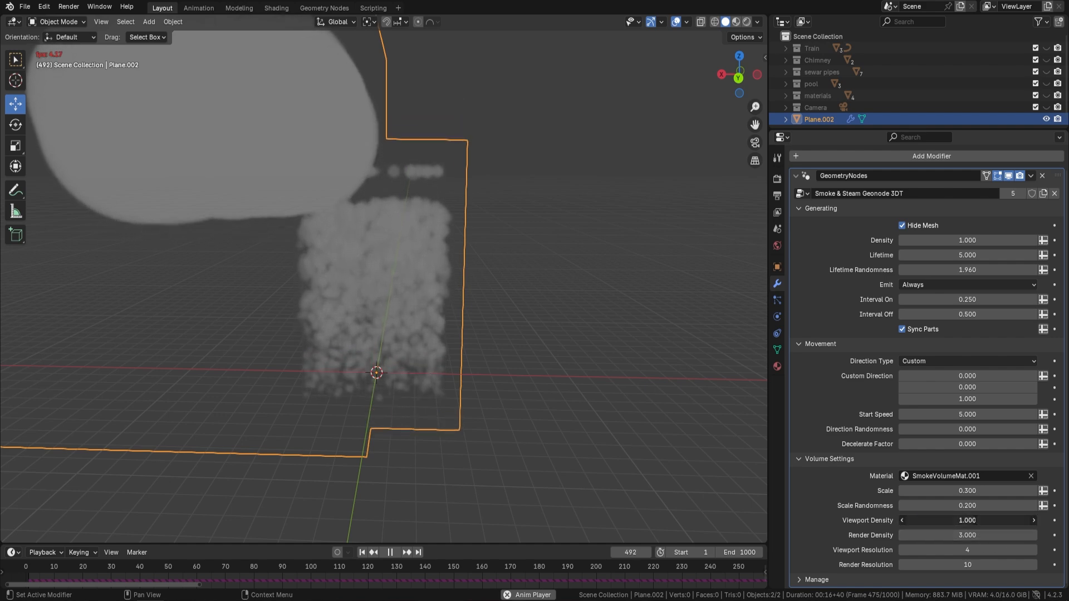
type("0.2")
key("Return")
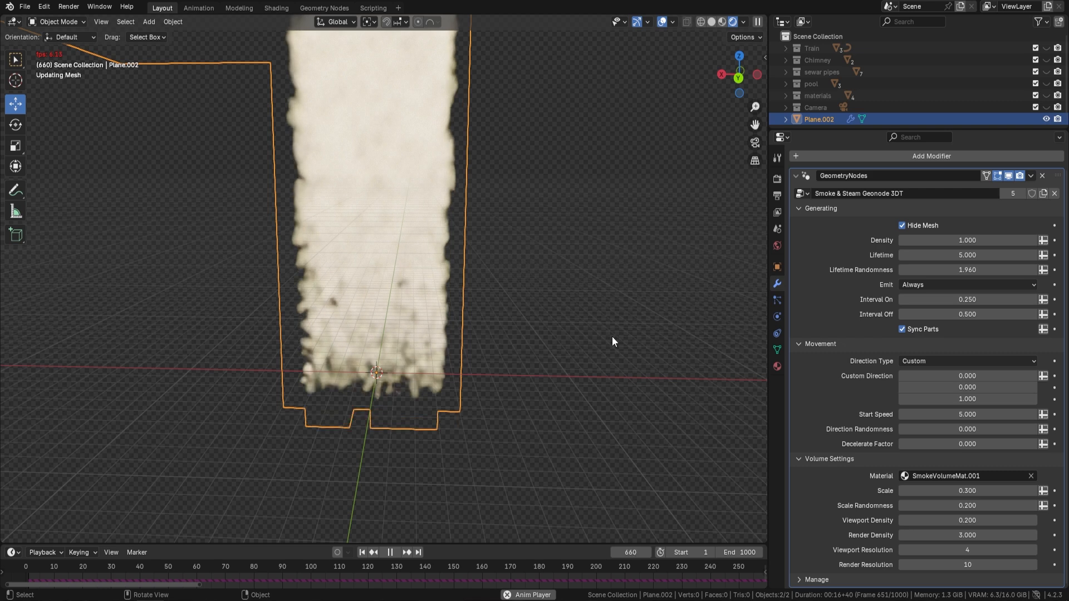
Step: Set the Viewport Resolution to 10, examine the added smoke detail and stop the animation
left_click(972, 550)
type("10")
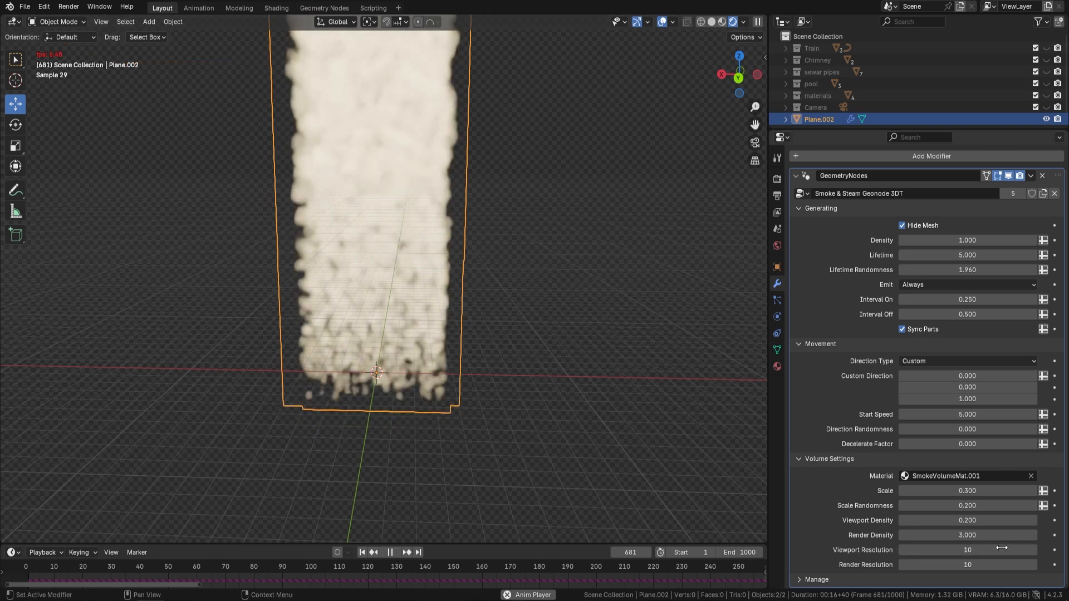
key("Return")
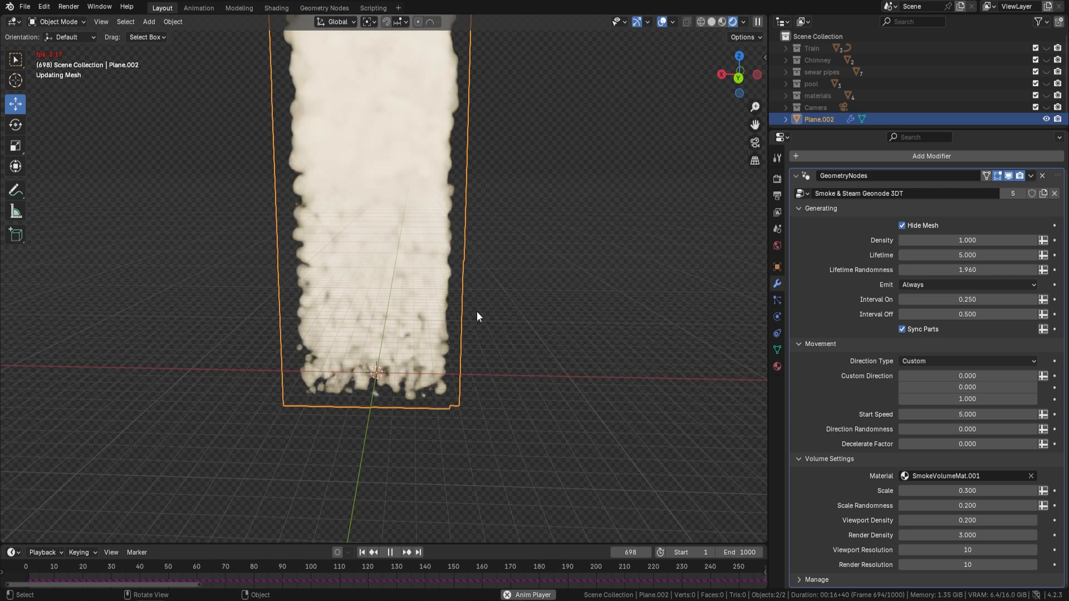
key("space")
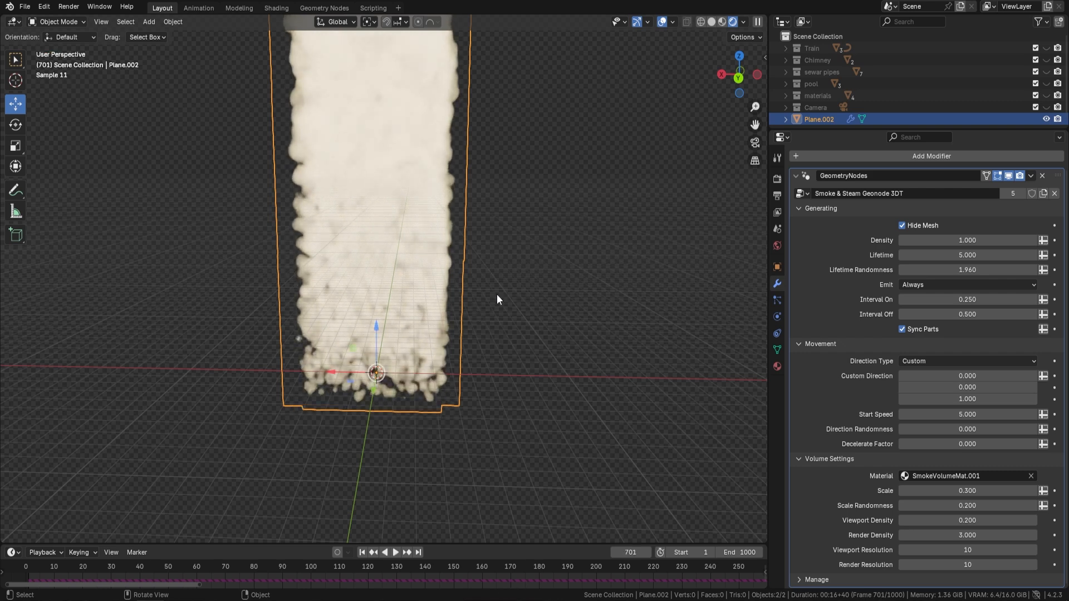
Step: Try the Chimney Smoke and Steam 3DT Mat materials on the plane's smoke volume
left_click(961, 477)
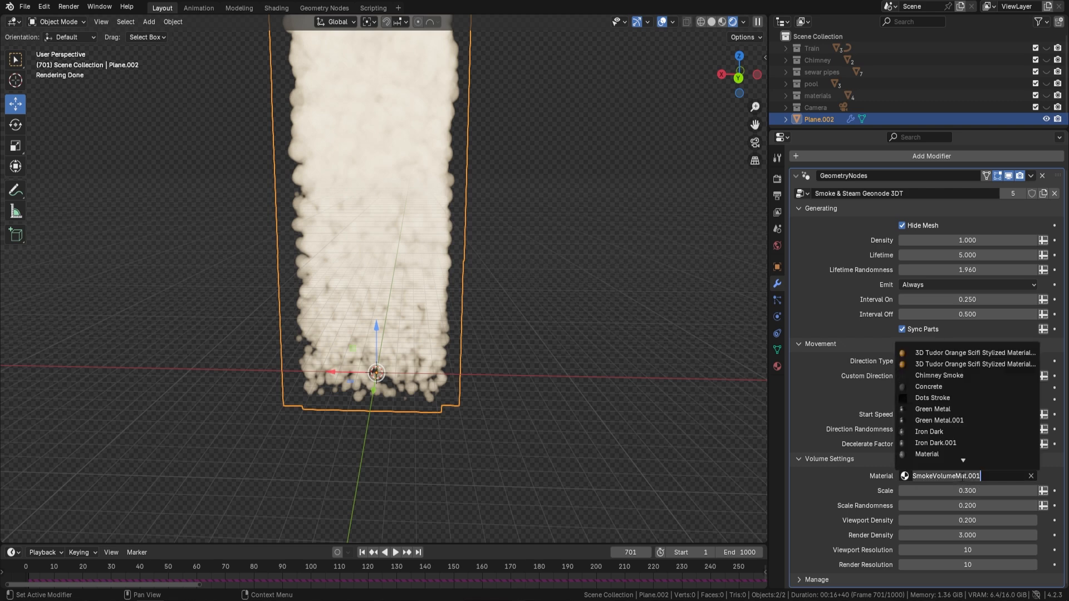
left_click(962, 376)
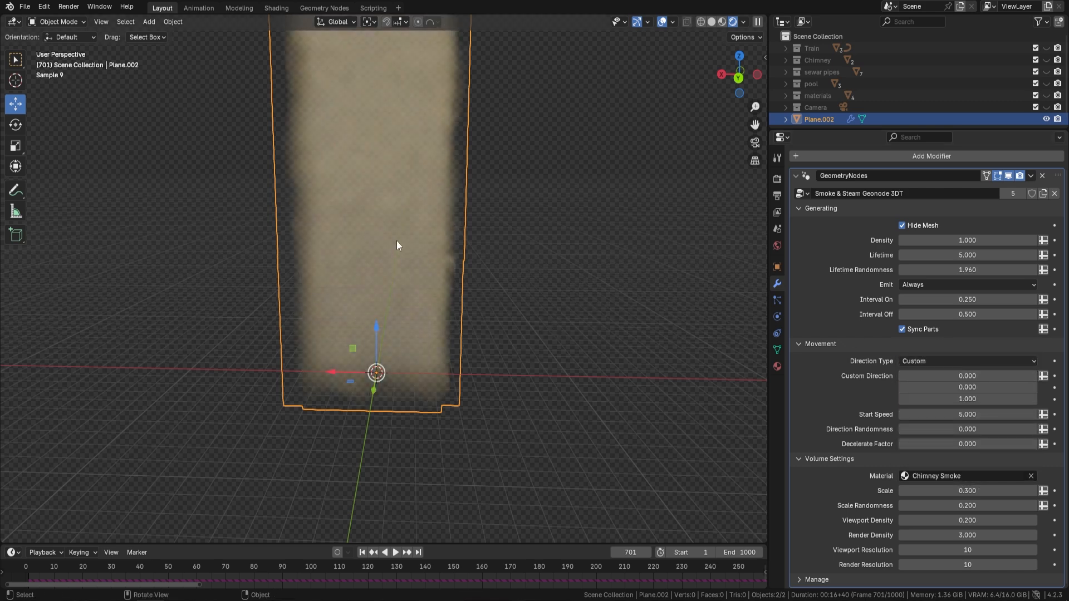
left_click(961, 476)
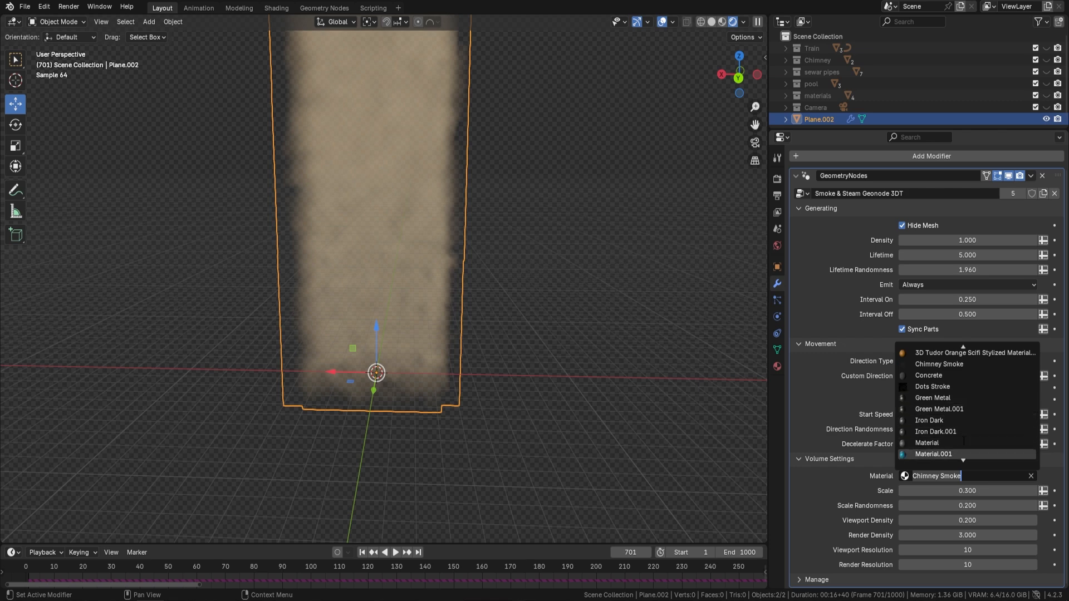
scroll(1025, 451, "down", 5)
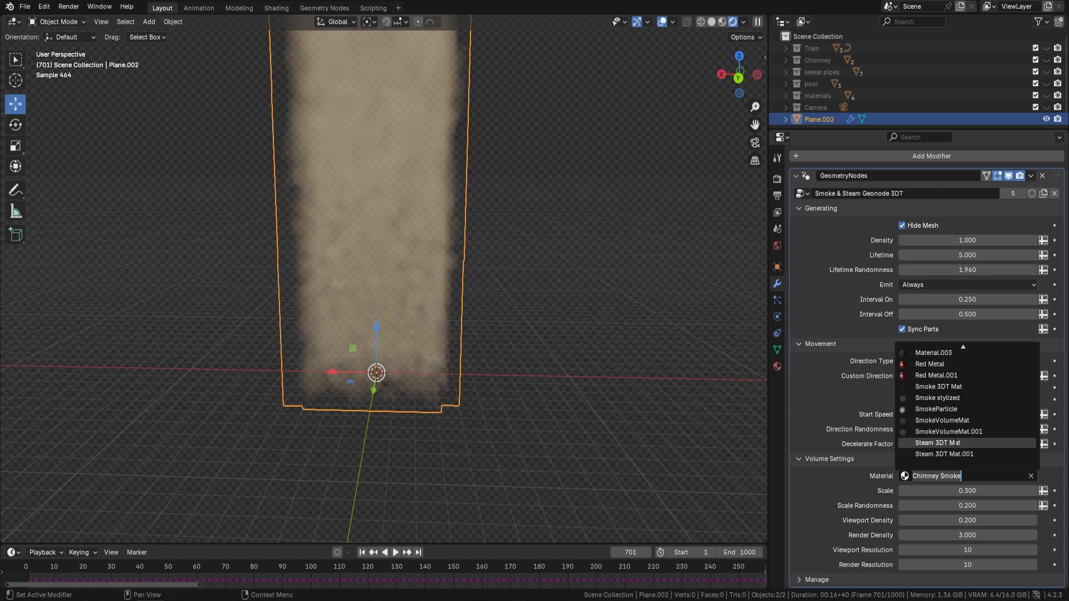
left_click(958, 443)
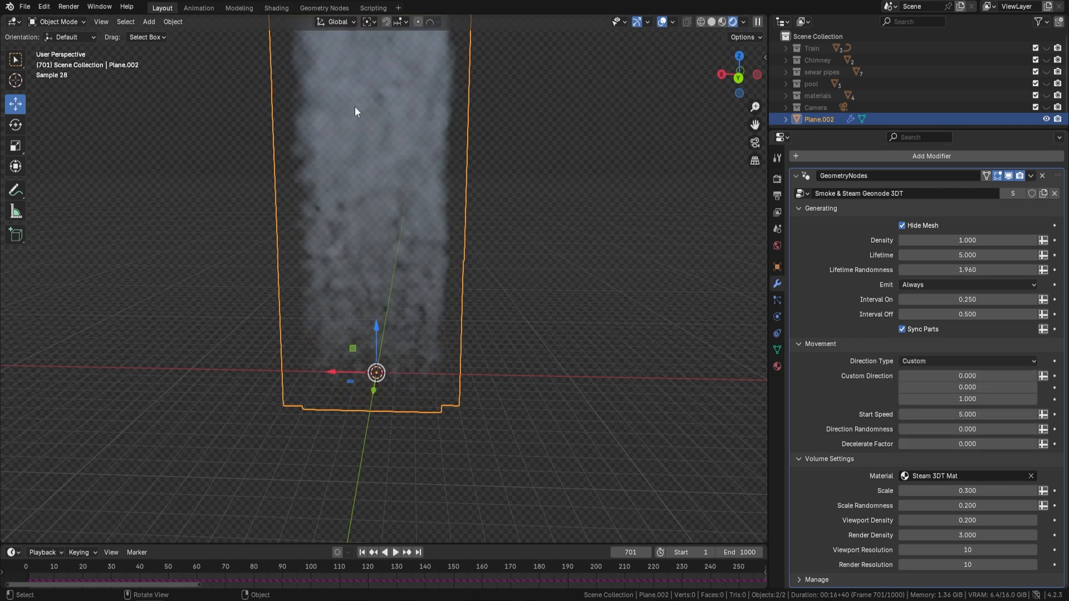
Step: Assign the Smoke stylized material to the plane's smoke volume
left_click(963, 476)
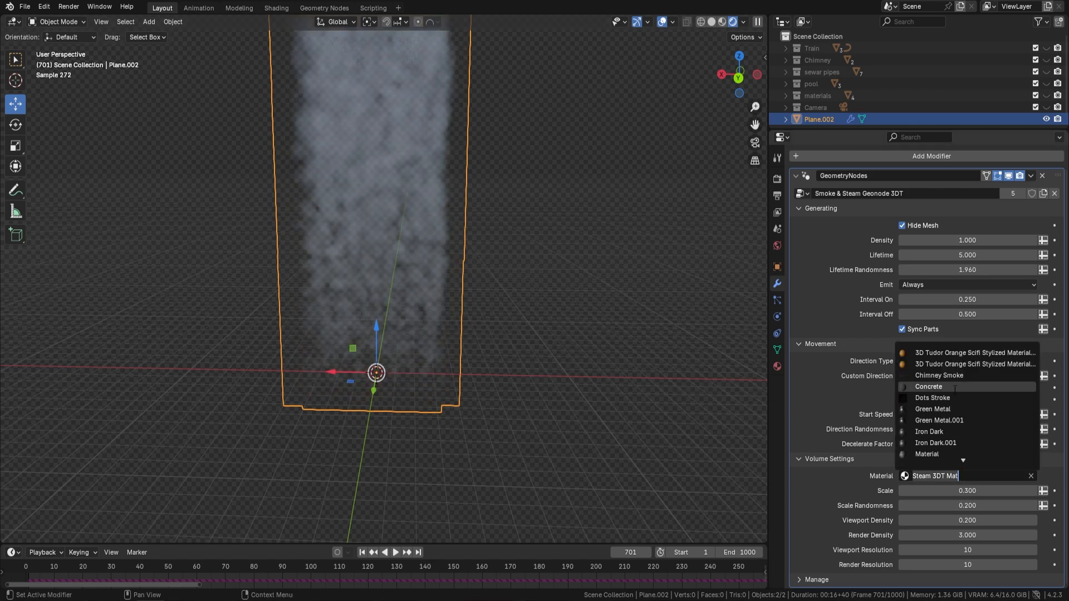
scroll(967, 437, "down", 8)
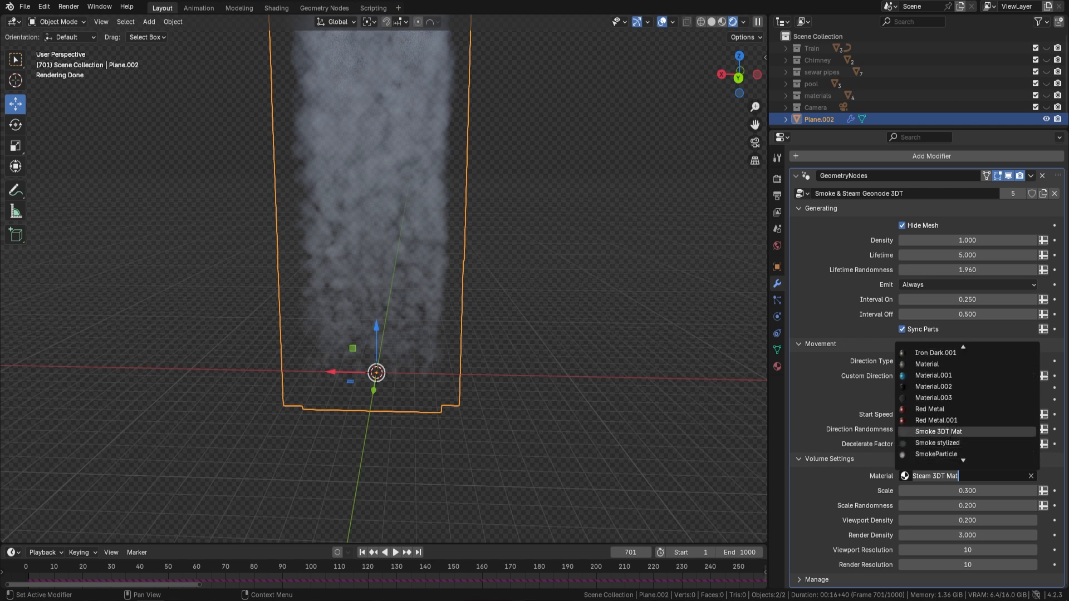
left_click(938, 443)
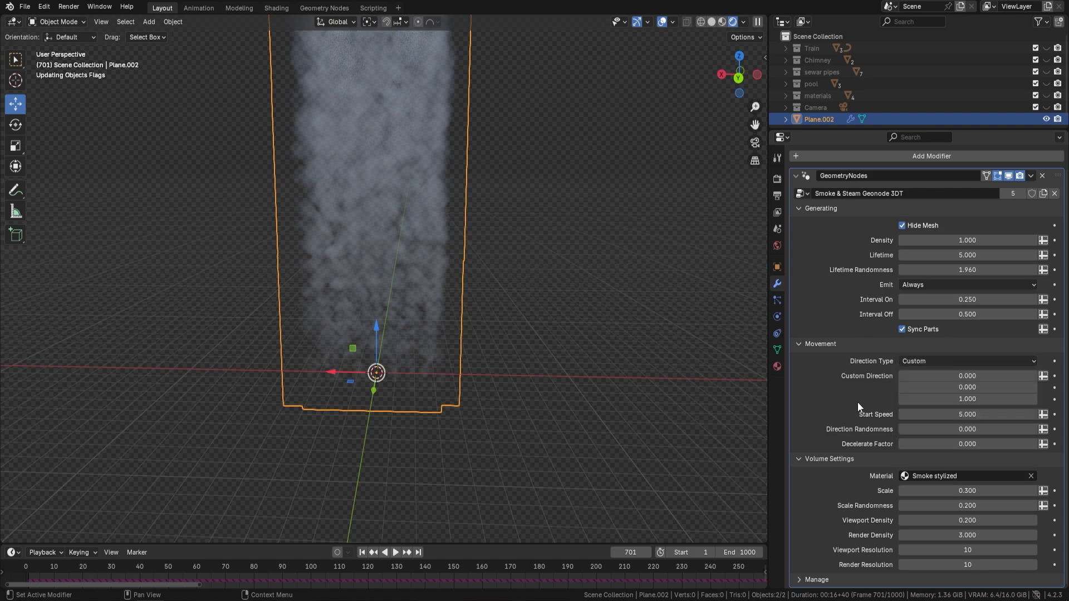
Step: Replace the smoke plane with a new UV sphere and resize the sphere freely
mouse_move(477, 238)
middle_mouse_down()
mouse_move(425, 125)
mouse_move(492, 248)
mouse_move(489, 257)
mouse_move(393, 230)
mouse_move(458, 252)
mouse_move(440, 265)
mouse_move(469, 240)
middle_mouse_up()
key("Delete")
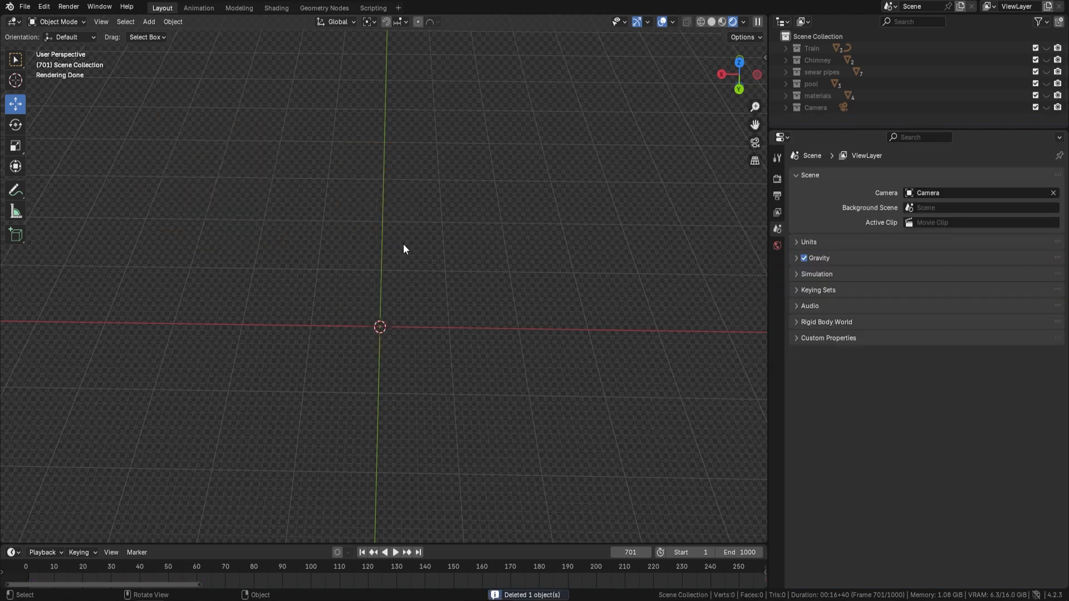
key("shift+a")
mouse_move(432, 307)
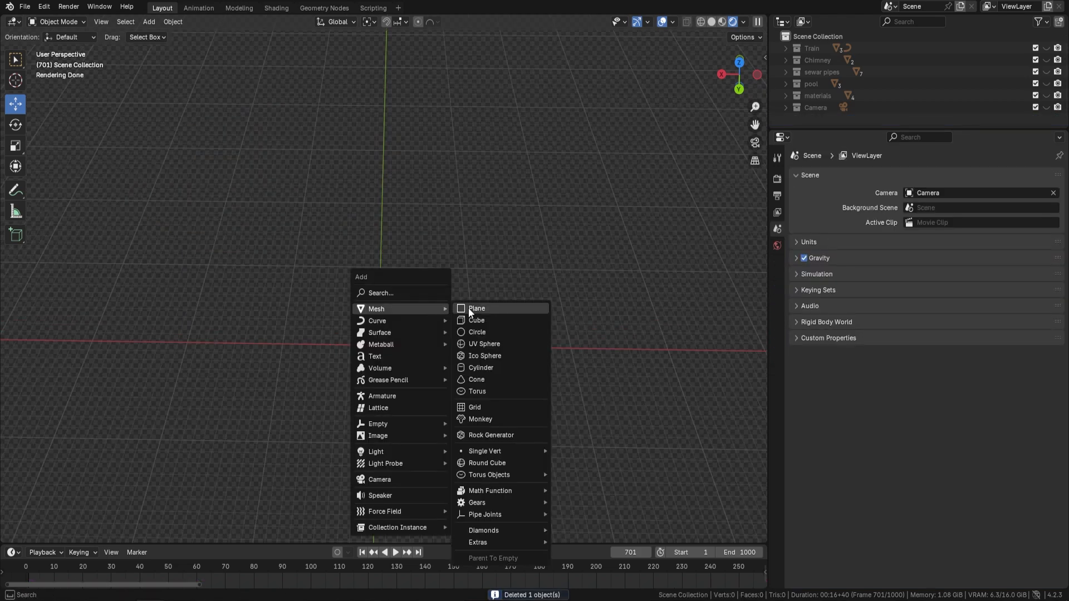
left_click(506, 343)
key("s")
left_click(583, 403)
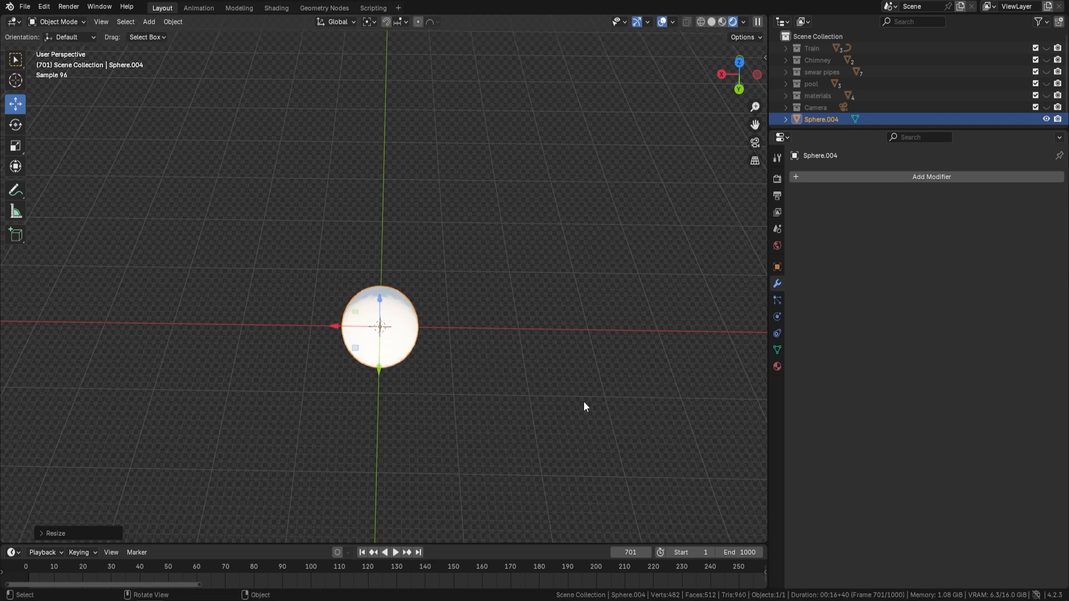
Step: Apply all transforms to the sphere and set its origin to its geometry
key("ctrl+a")
left_click(503, 395)
right_click(498, 376)
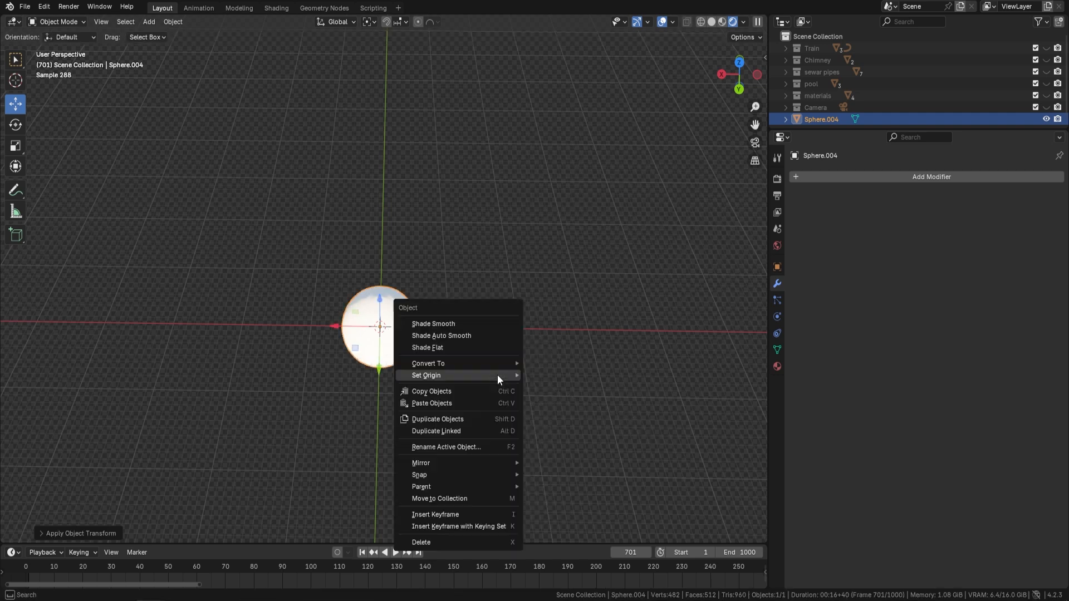
mouse_move(500, 375)
left_click(576, 389)
Step: Add a Geometry Nodes modifier to the sphere and assign the Smoke & Steam Geonode 3DT node group
left_click(908, 177)
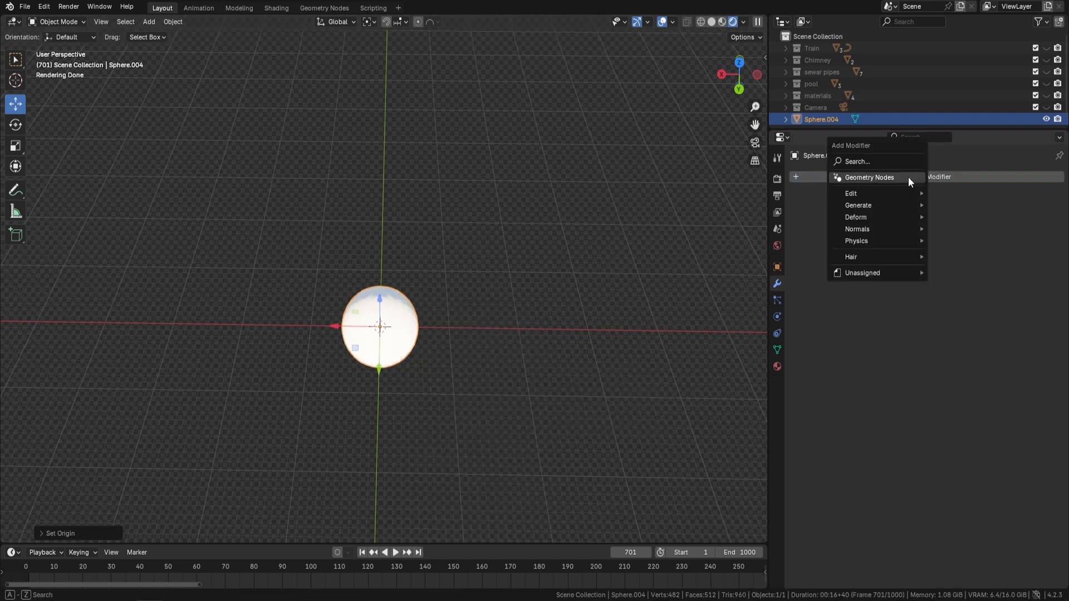
left_click(907, 177)
left_click(803, 214)
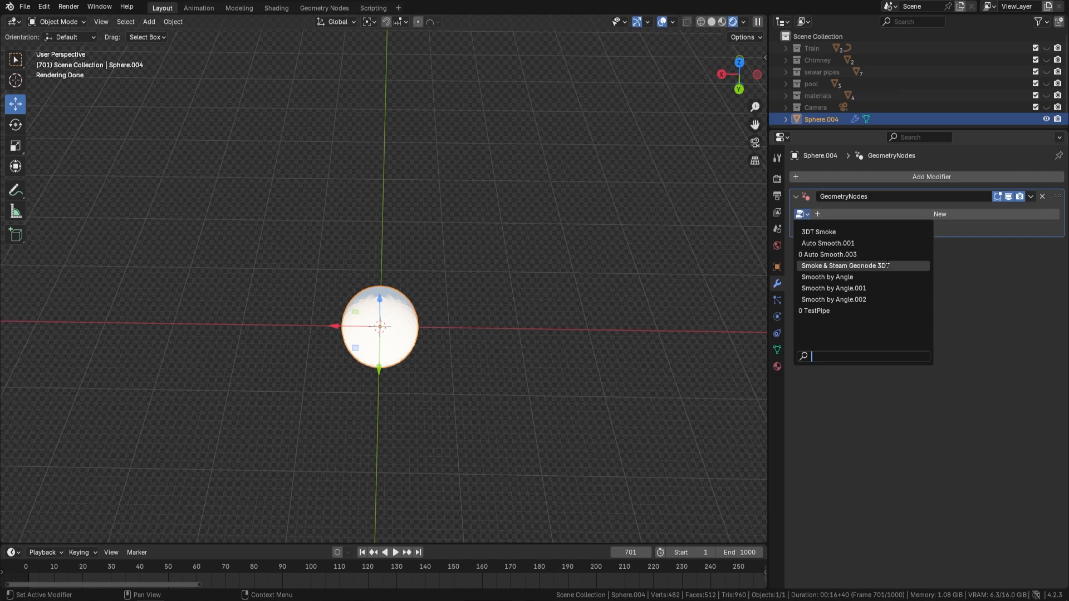
left_click(867, 267)
Step: Play the animation and enable Hide Mesh on the sphere to inspect only its smoke in Rendered shading
scroll(503, 331, "up", 3)
middle_click_drag(504, 331, 539, 283)
key("space")
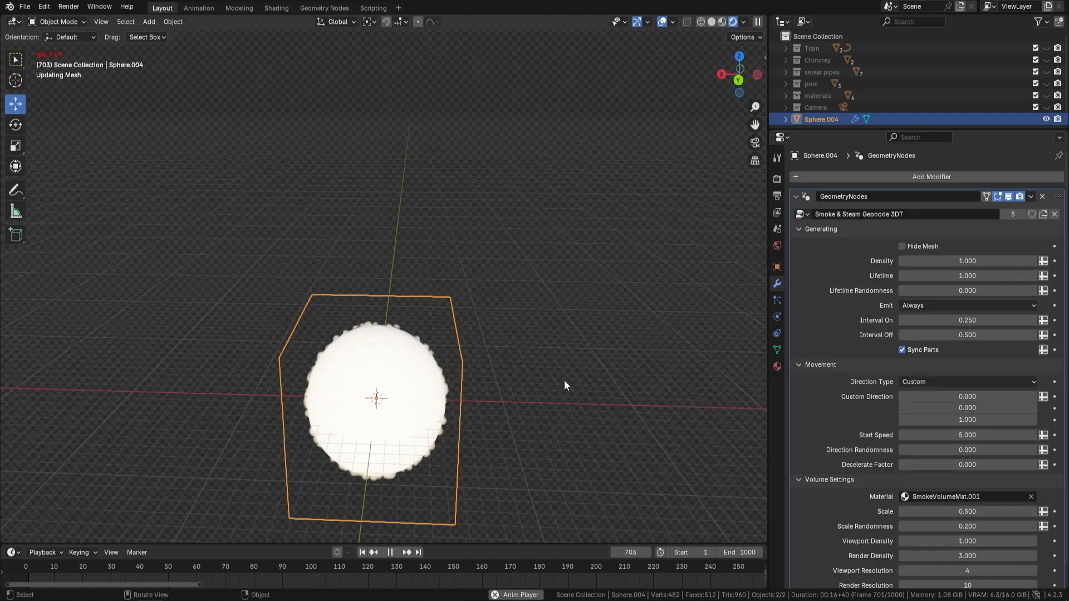
middle_click_drag(566, 412, 496, 315)
scroll(494, 312, "down", 3)
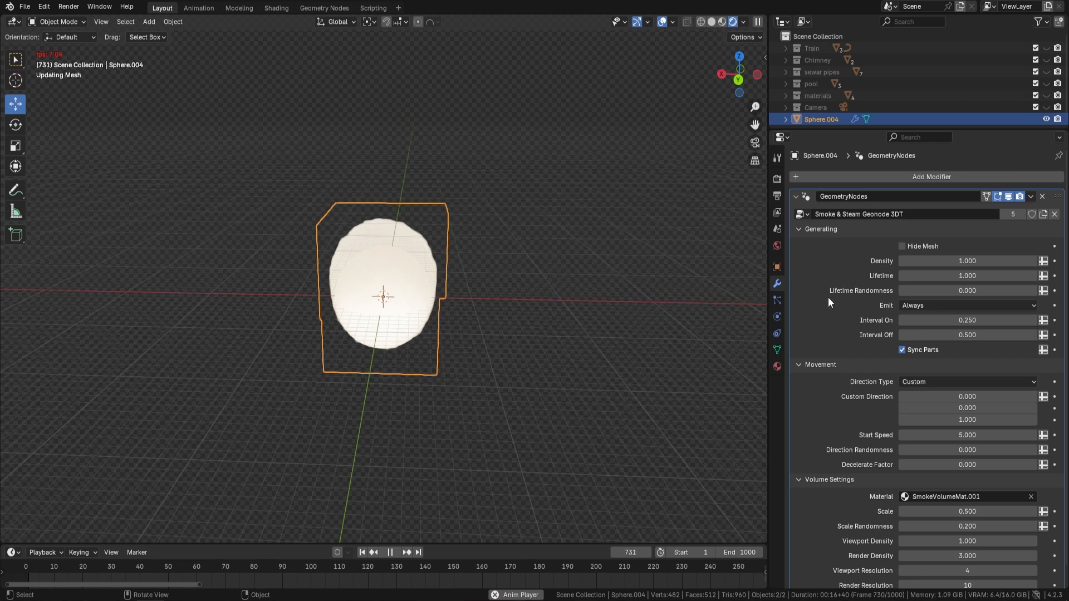
left_click(902, 245)
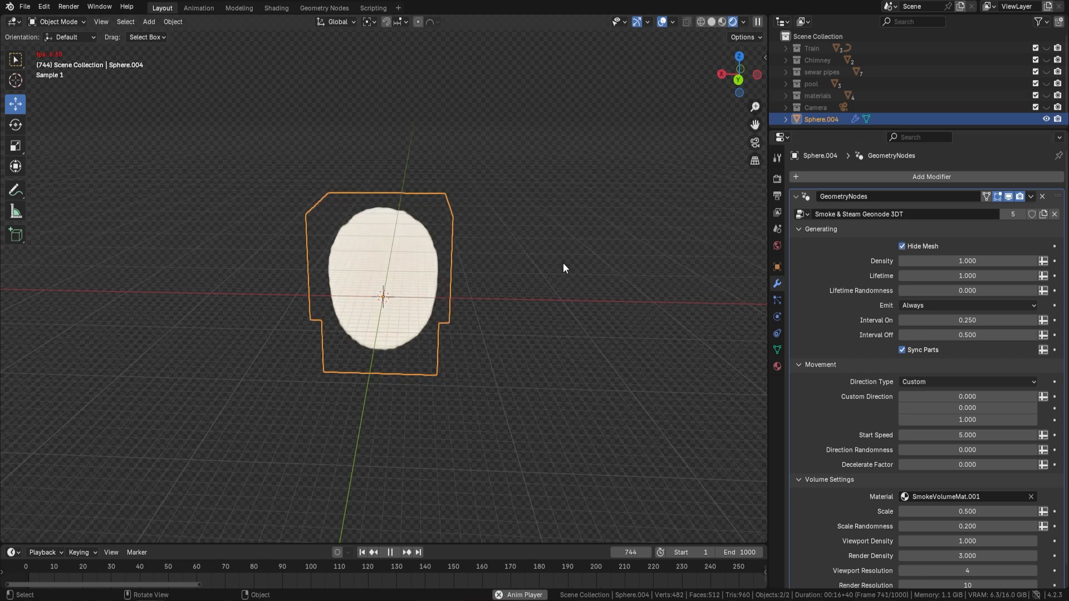
middle_click_drag(563, 263, 541, 256)
scroll(454, 268, "up", 2)
key("space")
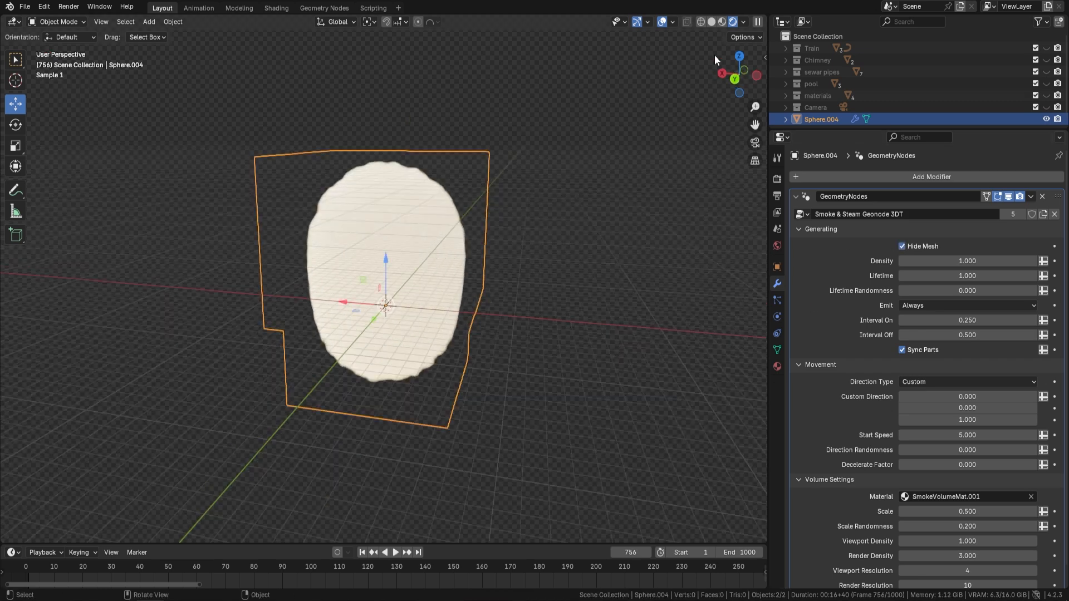
Step: Switch the viewport to Solid shading and preview the sphere's smoke animation briefly
left_click(711, 22)
key("space")
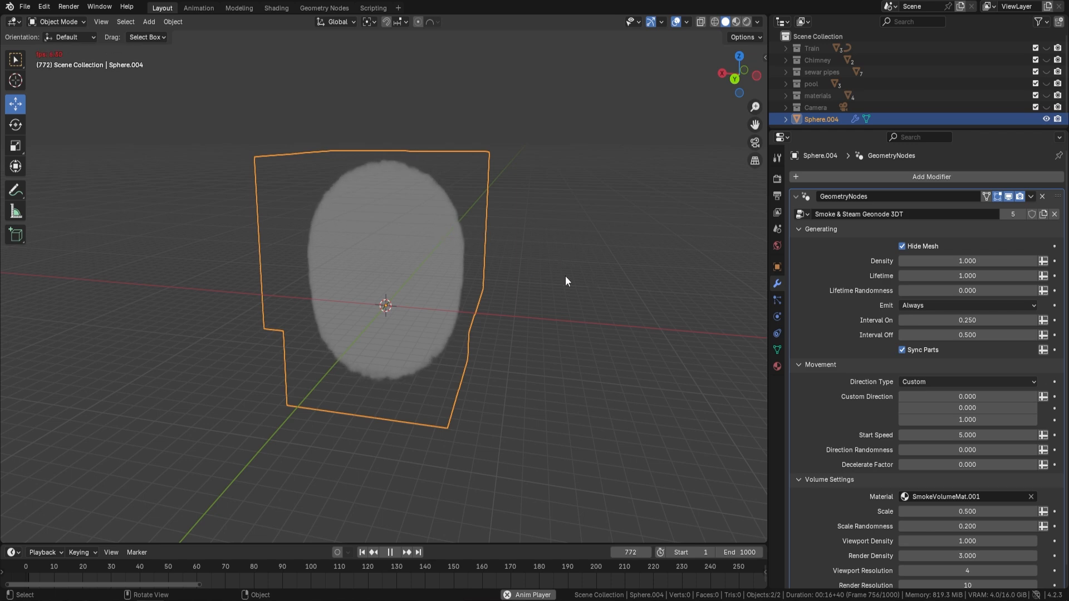
key("space")
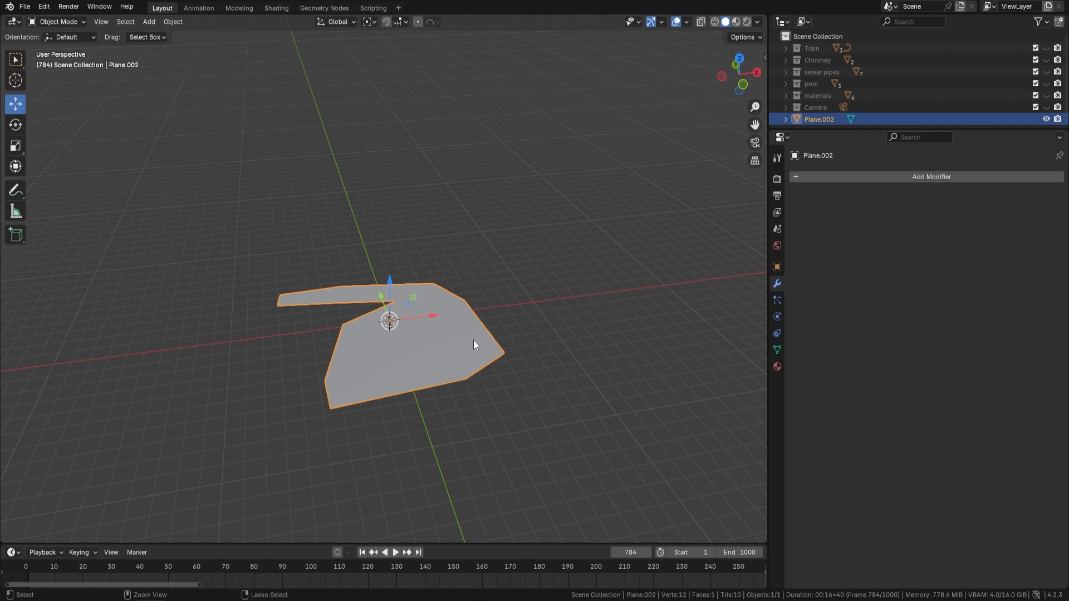
Step: Apply all transforms to the irregular flat plane and set its origin to its geometry
key("ctrl+a")
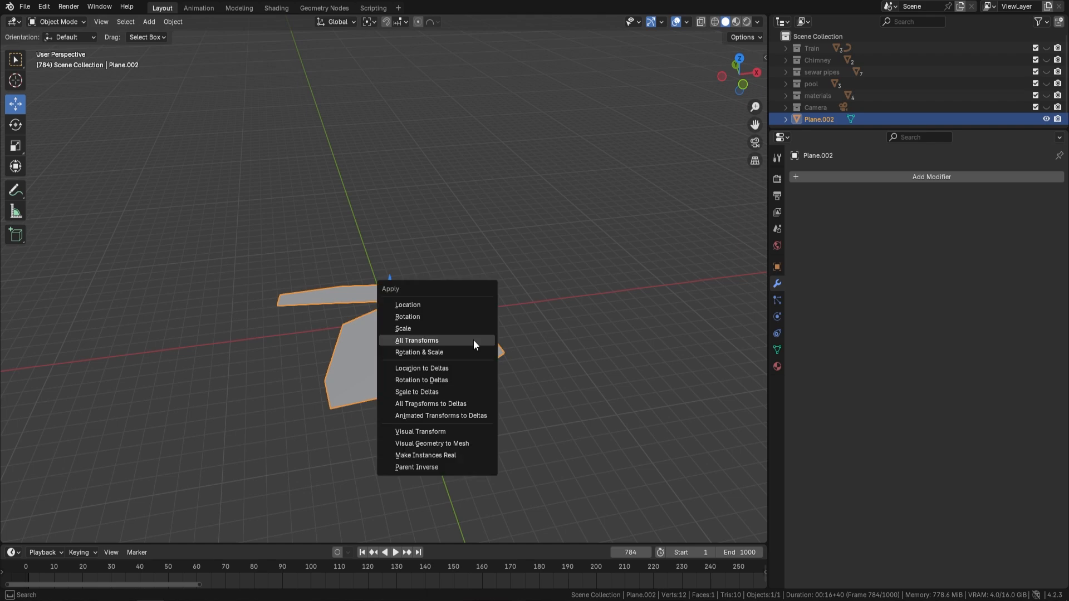
left_click(473, 339)
right_click(473, 340)
left_click(571, 349)
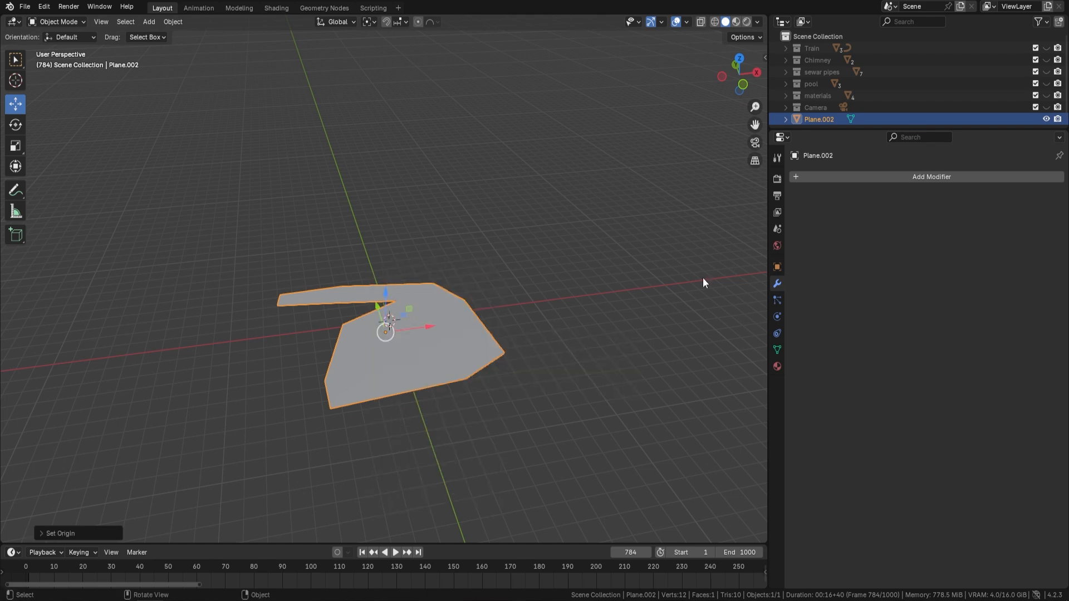
Step: Add a Geometry Nodes modifier to the irregular plane and assign the Smoke & Steam Geonode 3DT node group
left_click(923, 179)
left_click(886, 175)
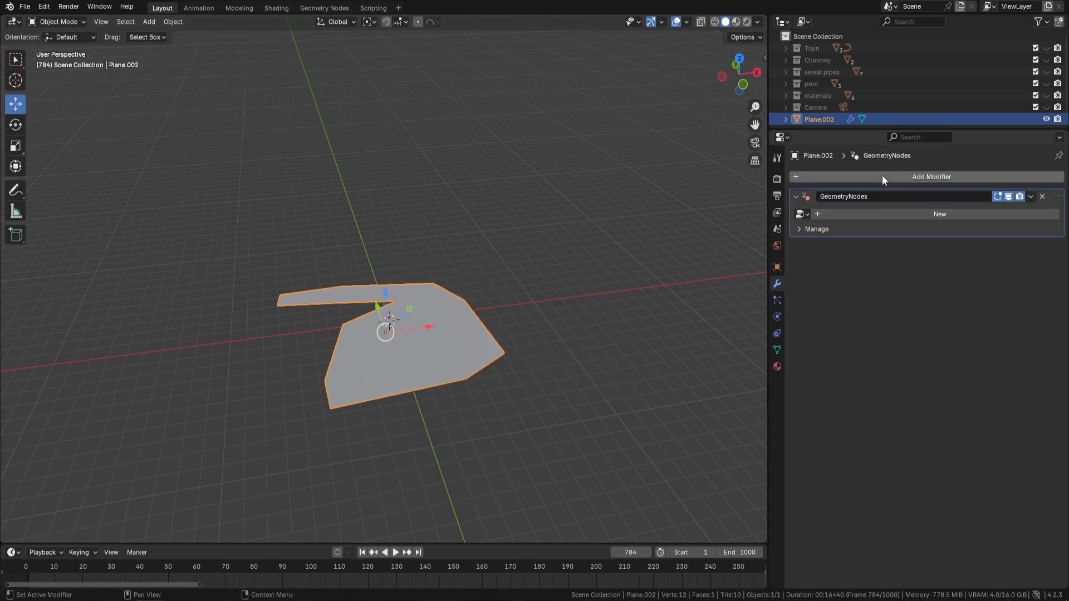
left_click(807, 215)
left_click(874, 264)
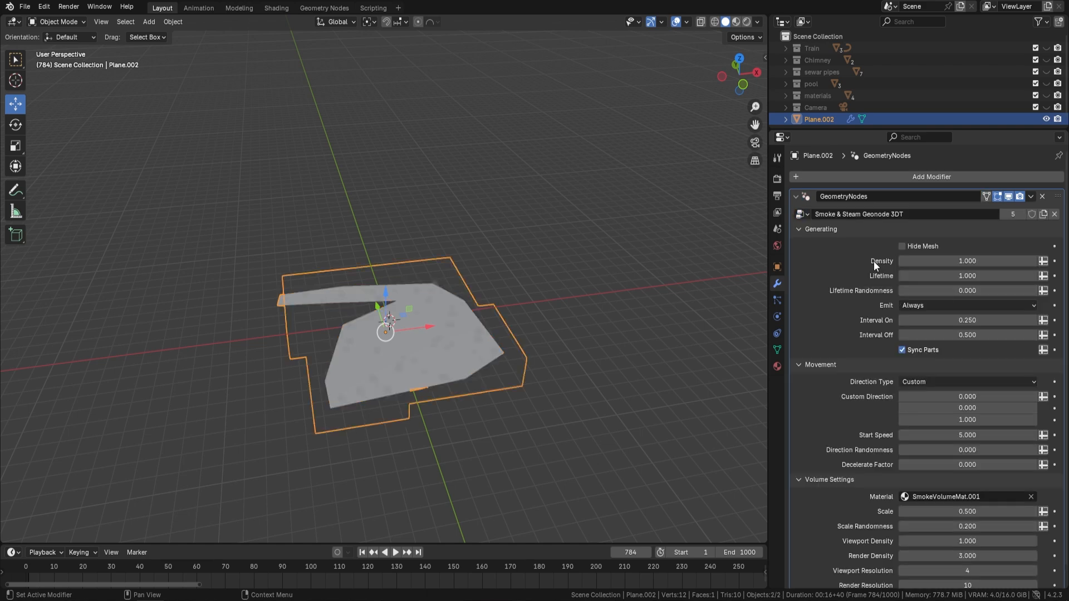
Step: Play the animation briefly and examine the smoke rising from the irregular plane from several angles
middle_click_drag(568, 297, 550, 278)
key("space")
scroll(556, 309, "up", 2)
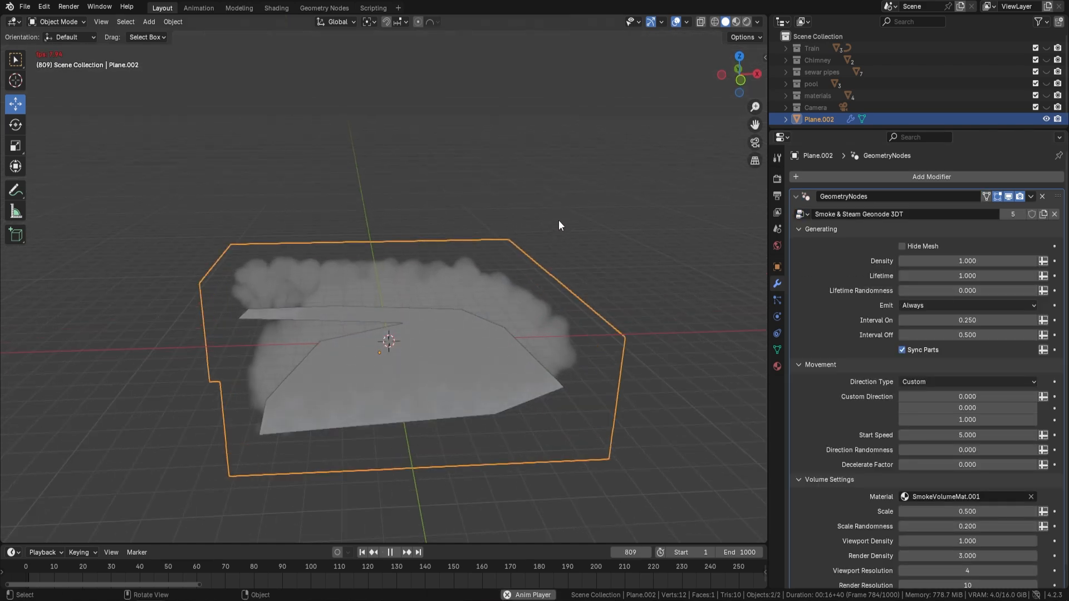
key("space")
scroll(580, 192, "down", 4)
middle_click_drag(593, 220, 573, 242)
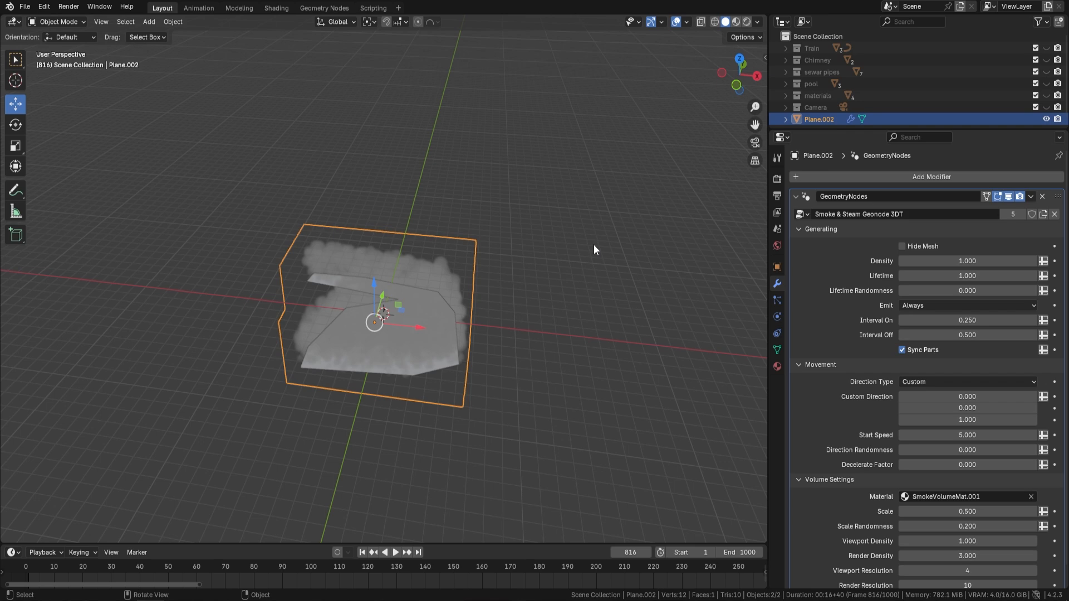
Step: Review the Cycles render settings down to the Light Paths Max Bounces and check the Volume bounces value
left_click(776, 177)
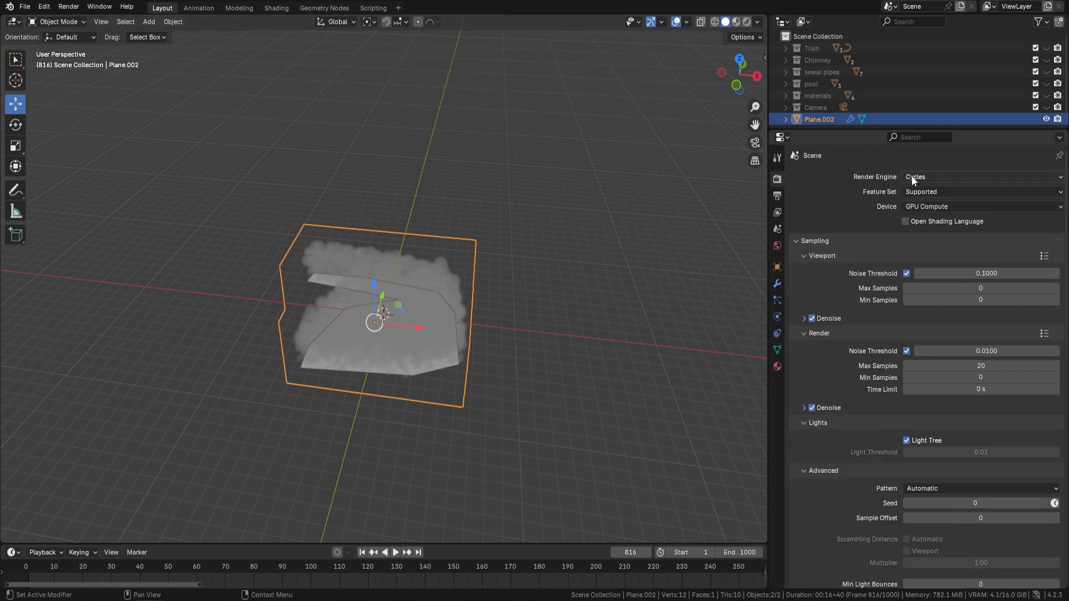
scroll(935, 257, "down", 4)
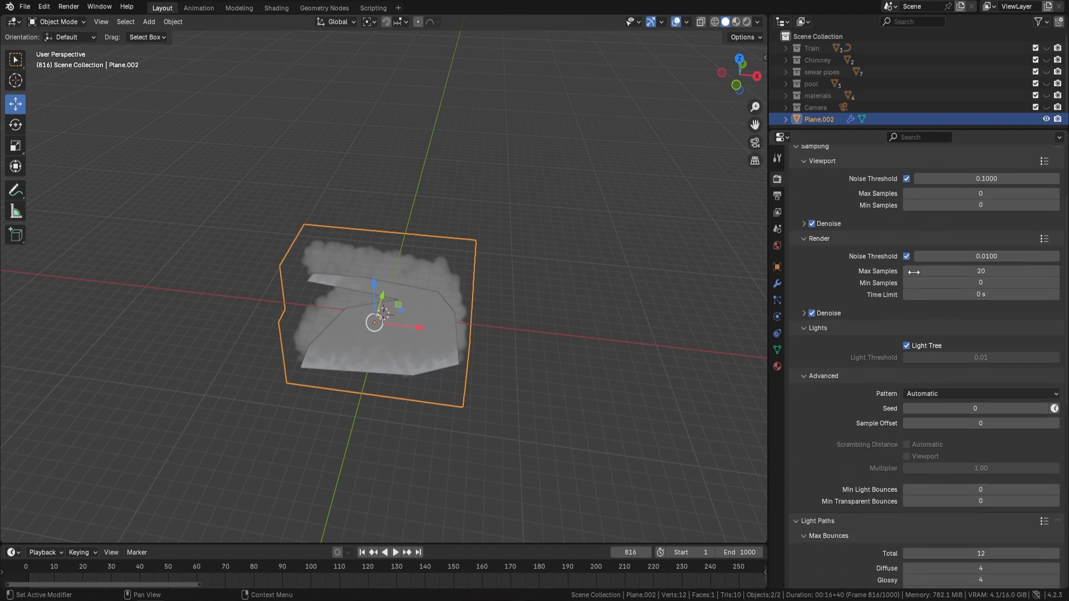
scroll(887, 351, "down", 6)
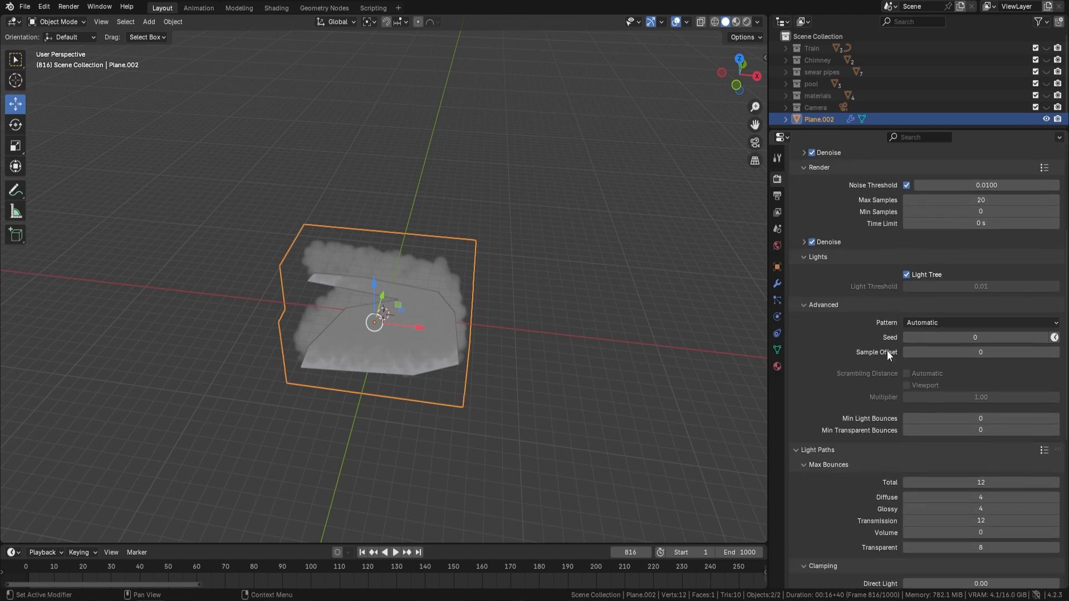
scroll(919, 397, "down", 4)
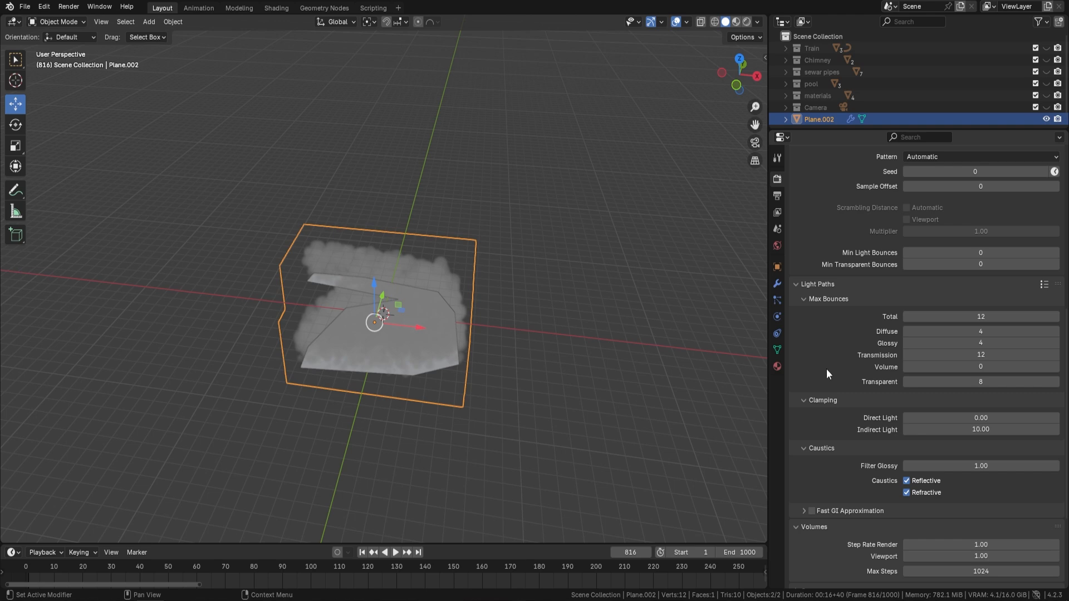
left_click(990, 367)
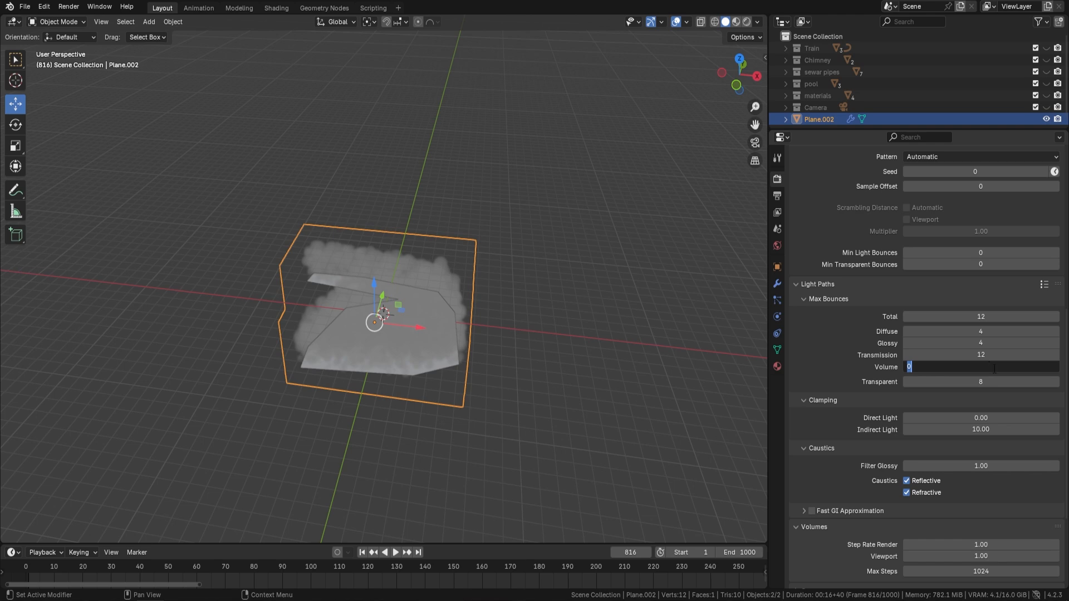
left_click(994, 368)
key("Return")
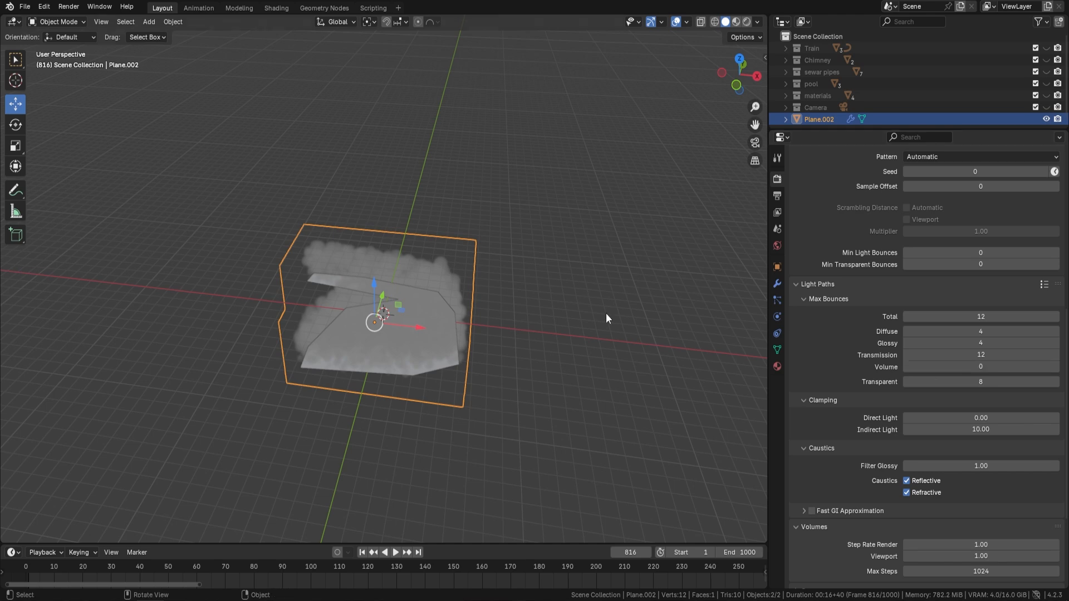